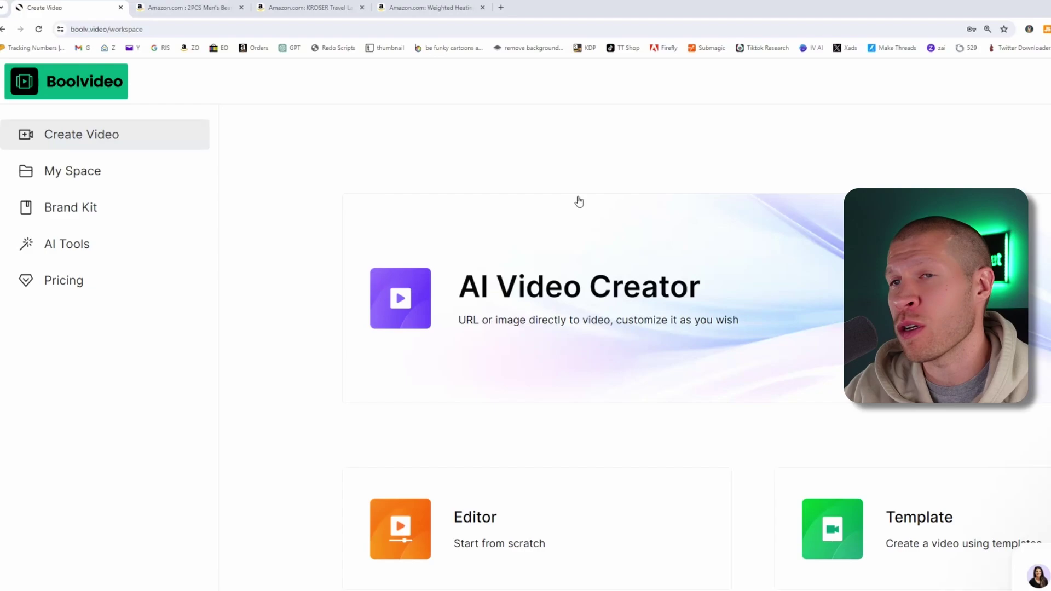
Switch from Boolvideo to the Amazon 2PCS men's beard shaping tool listing
{"action": "left_click", "coordinate": [579, 203]}
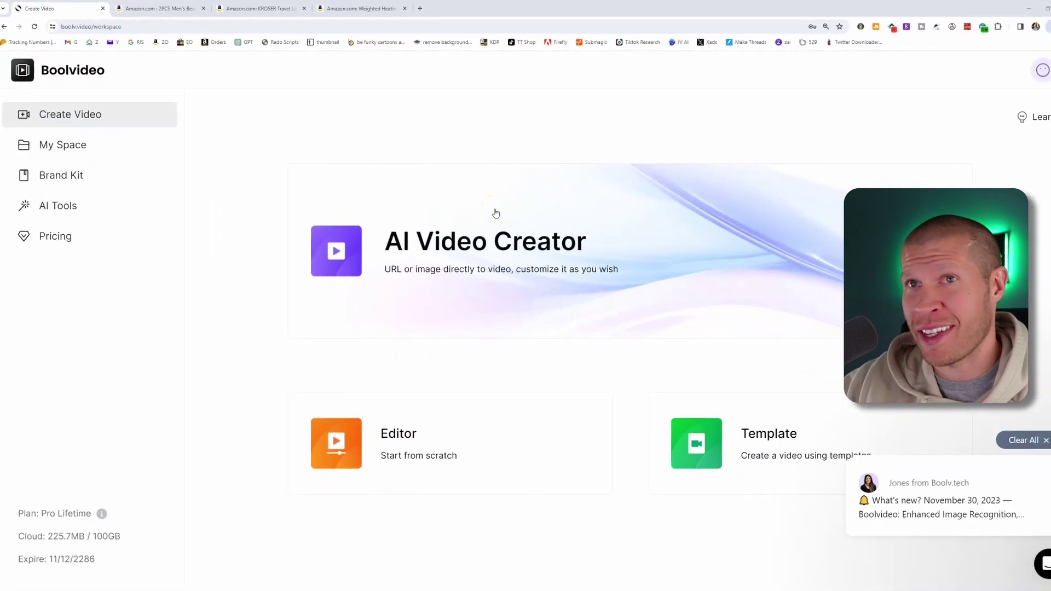
{"action": "left_click", "coordinate": [162, 9]}
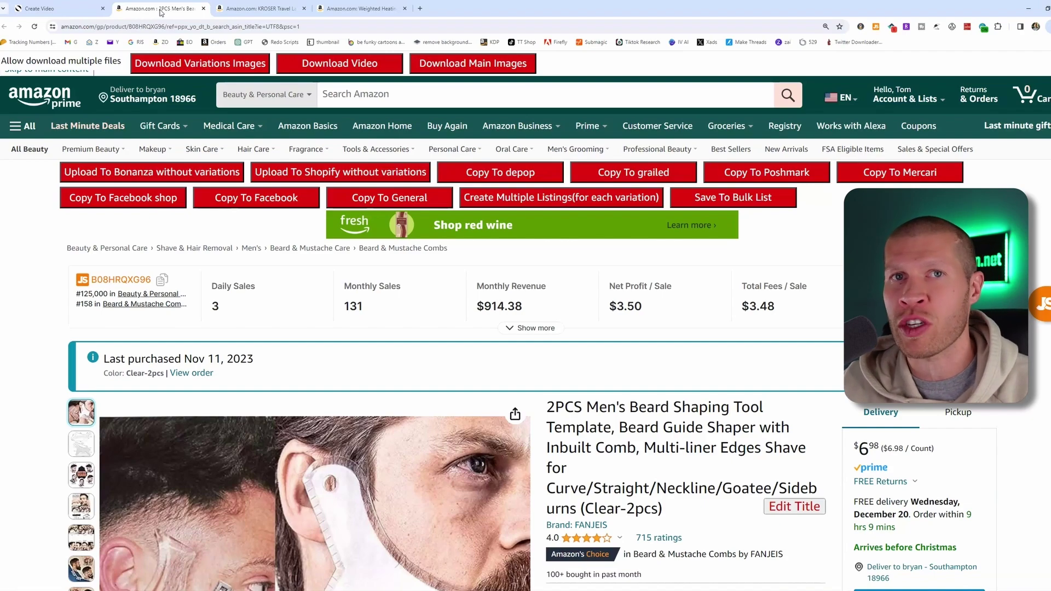
Download the beard tool's main listing images as 0.jpg–6.jpg, then return to Boolvideo
{"action": "scroll", "coordinate": [689, 441], "scroll_direction": "down", "scroll_amount": 1}
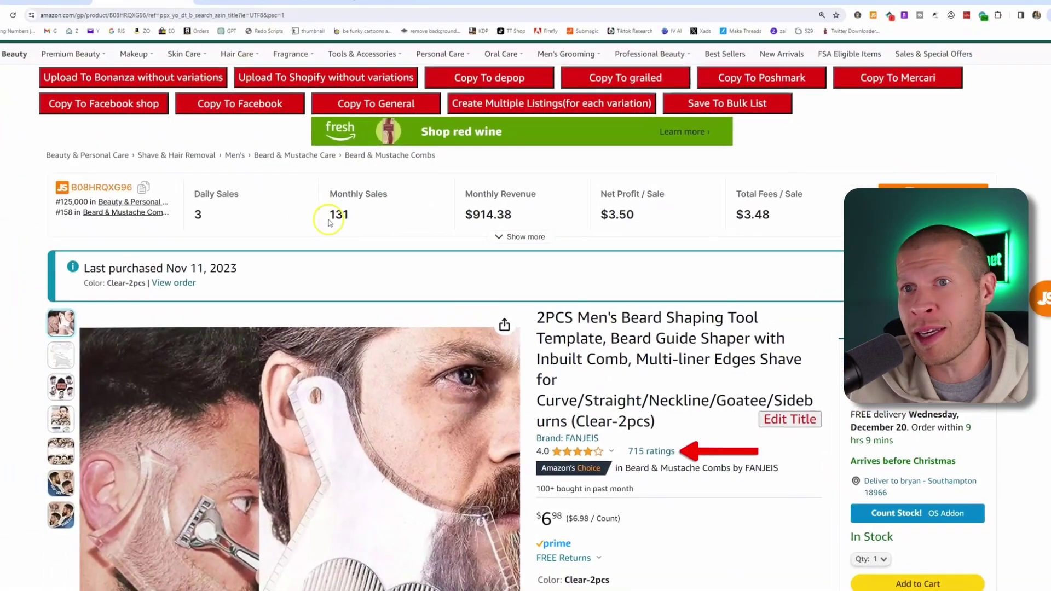
{"action": "scroll", "coordinate": [328, 218], "scroll_direction": "down", "scroll_amount": 1}
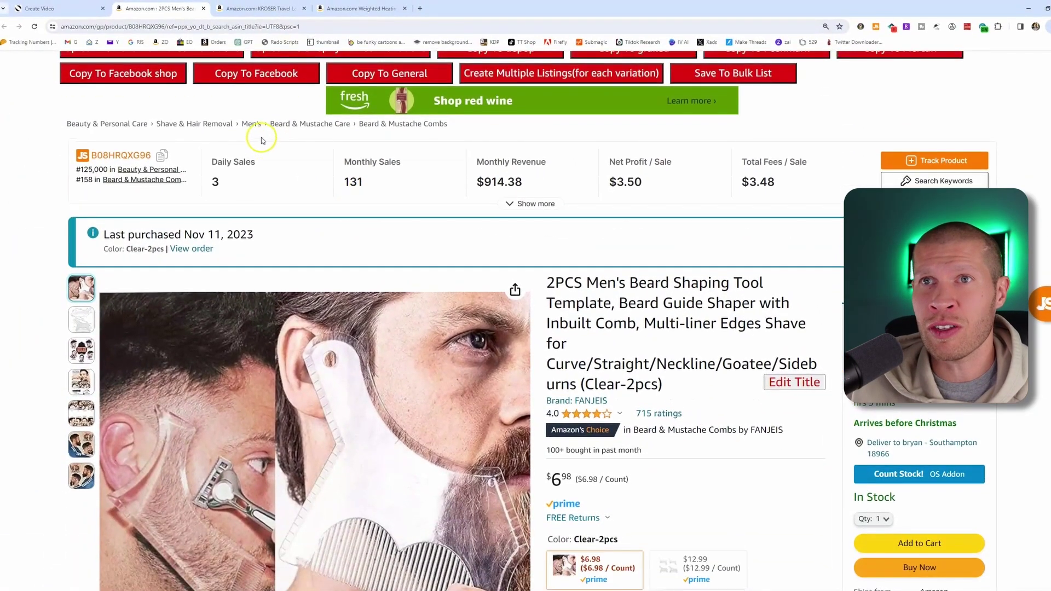
{"action": "scroll", "coordinate": [261, 140], "scroll_direction": "up", "scroll_amount": 1}
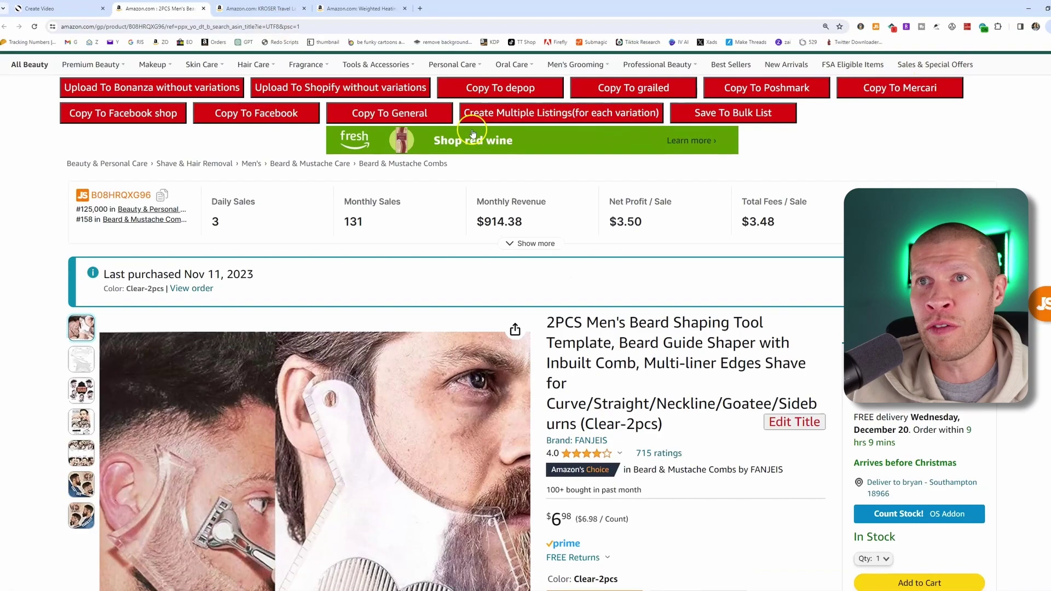
{"action": "scroll", "coordinate": [473, 133], "scroll_direction": "up", "scroll_amount": 2}
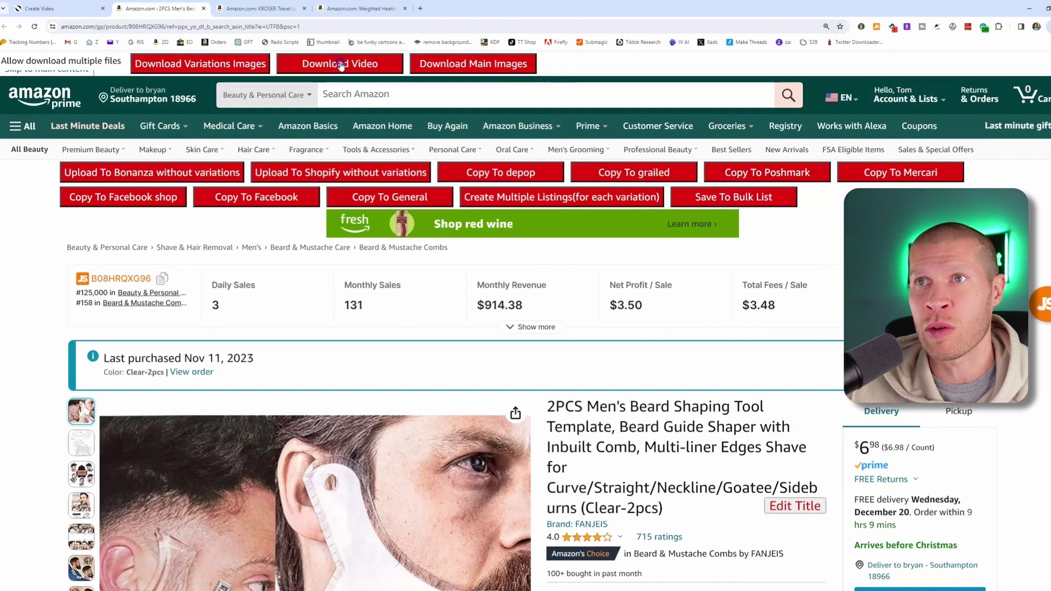
{"action": "scroll", "coordinate": [391, 166], "scroll_direction": "down", "scroll_amount": 2}
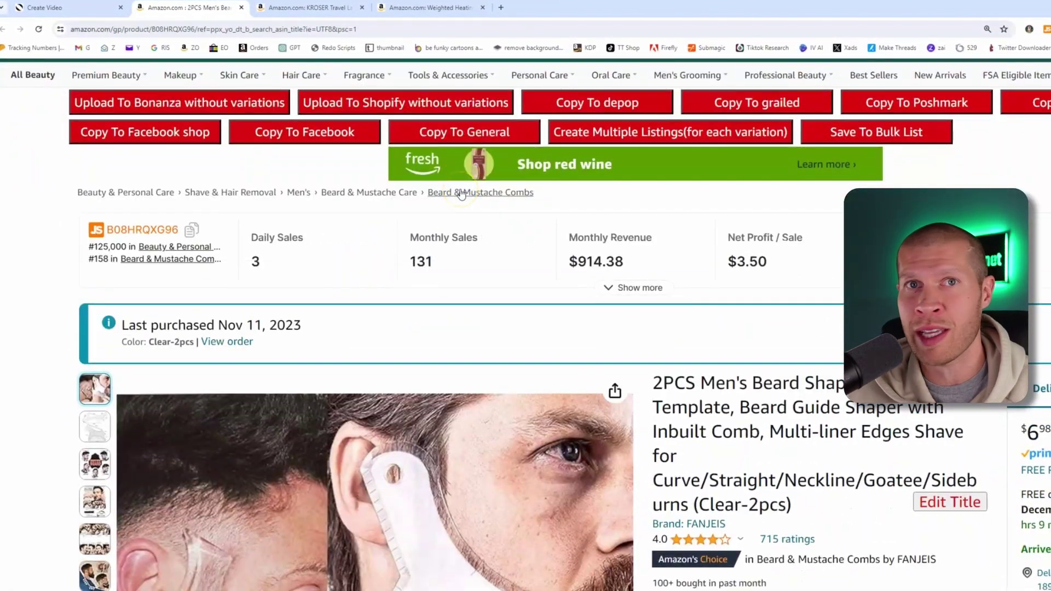
{"action": "scroll", "coordinate": [461, 195], "scroll_direction": "up", "scroll_amount": 3}
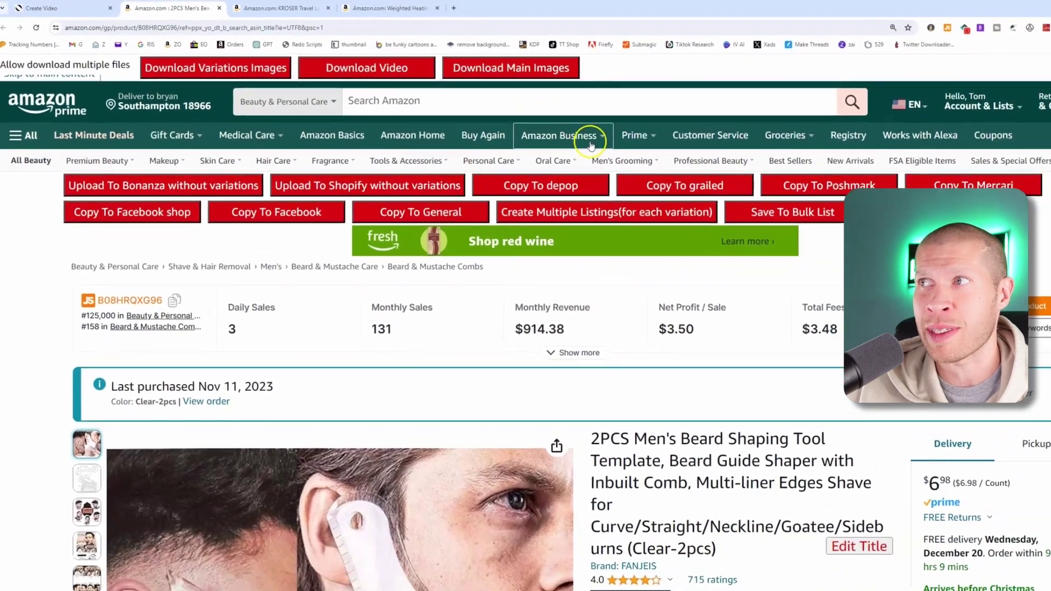
{"action": "mouse_move", "coordinate": [654, 156]}
{"action": "scroll", "coordinate": [567, 405], "scroll_direction": "down", "scroll_amount": 3}
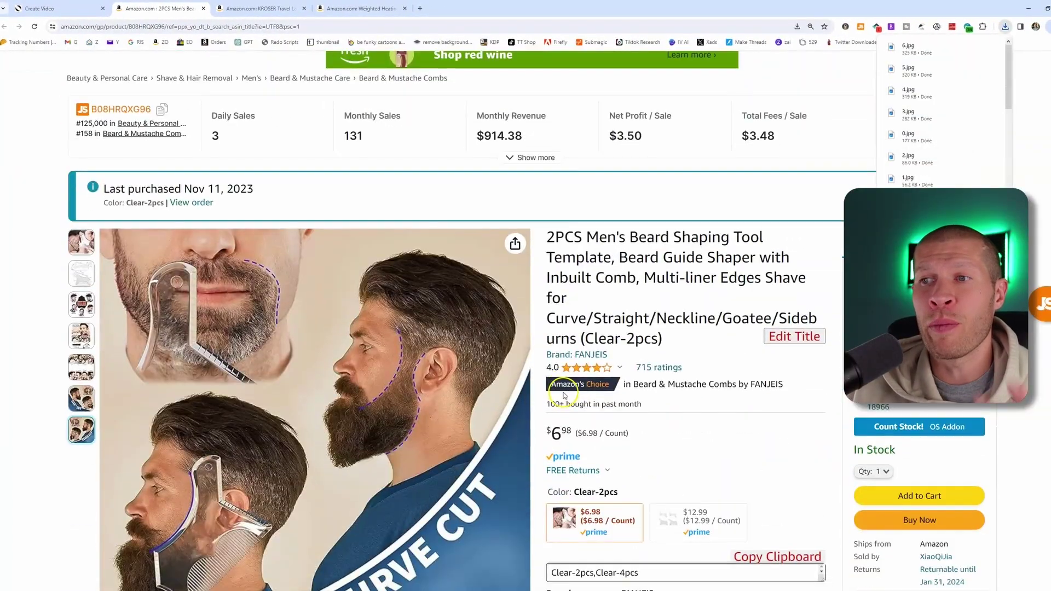
{"action": "key", "text": "ctrl+shift+Tab"}
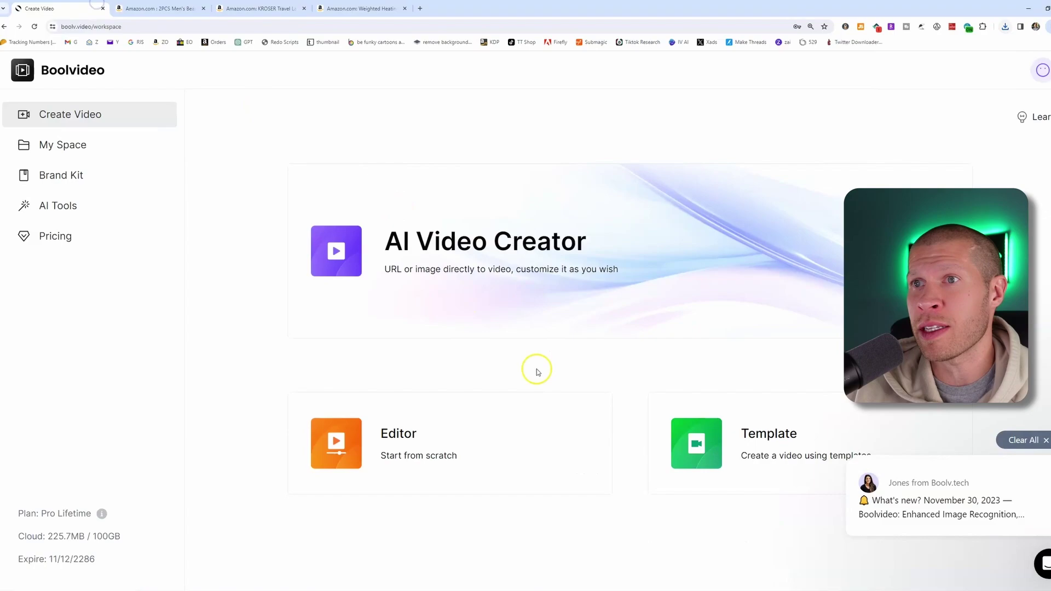
Start an AI Video Creator project with Listing/Product showcase purpose and General showcase style
{"action": "left_click", "coordinate": [540, 274]}
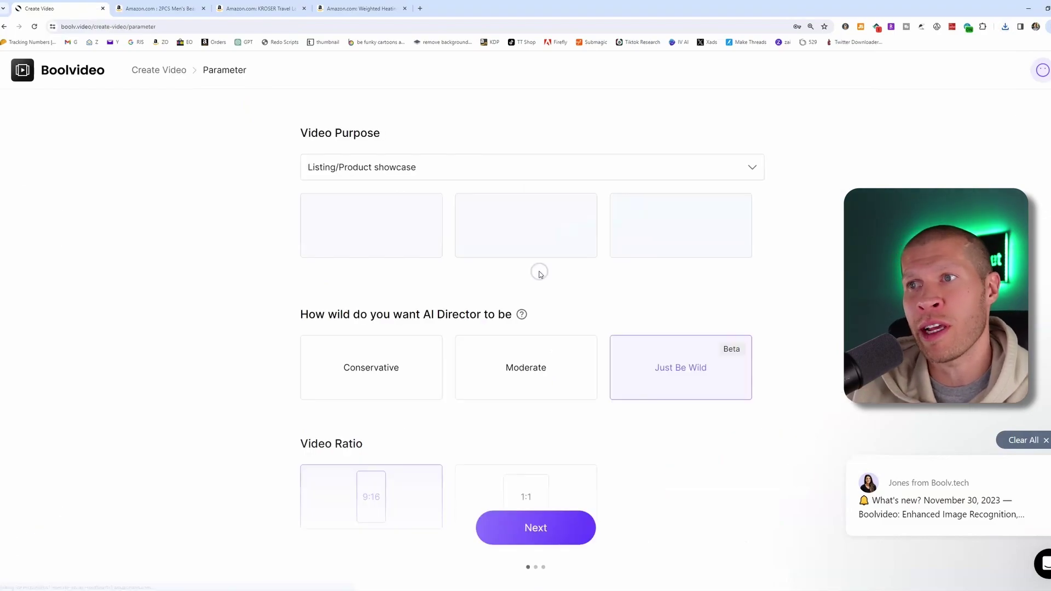
{"action": "left_click", "coordinate": [372, 167]}
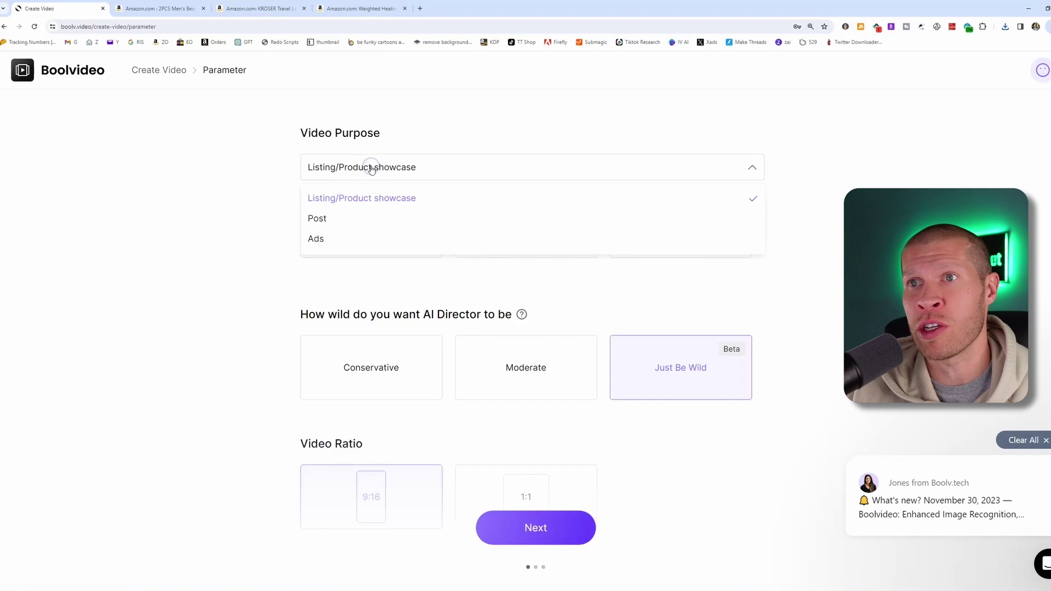
{"action": "left_click", "coordinate": [353, 208]}
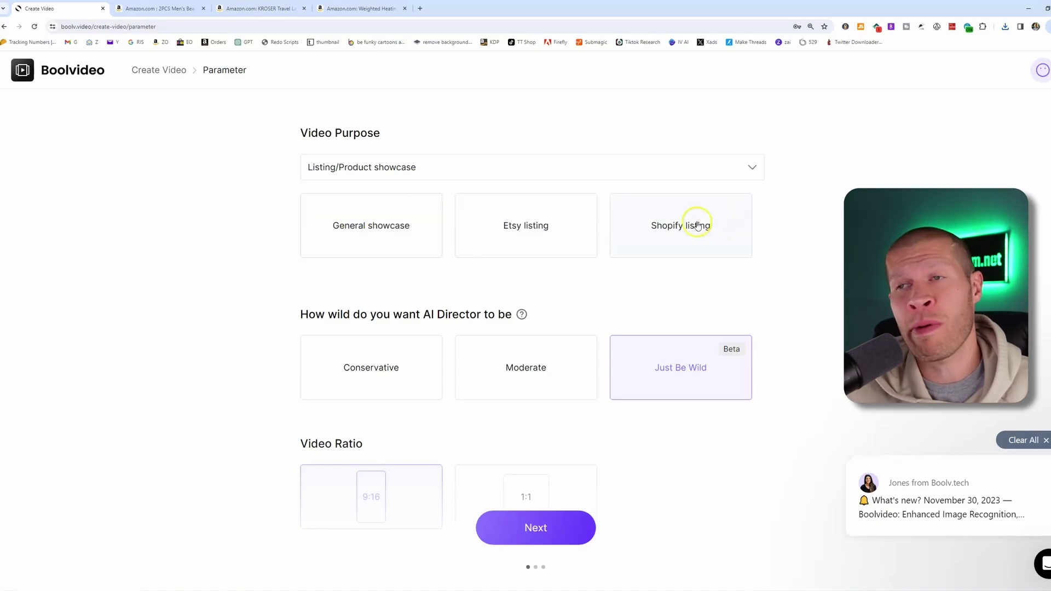
{"action": "left_click", "coordinate": [374, 219]}
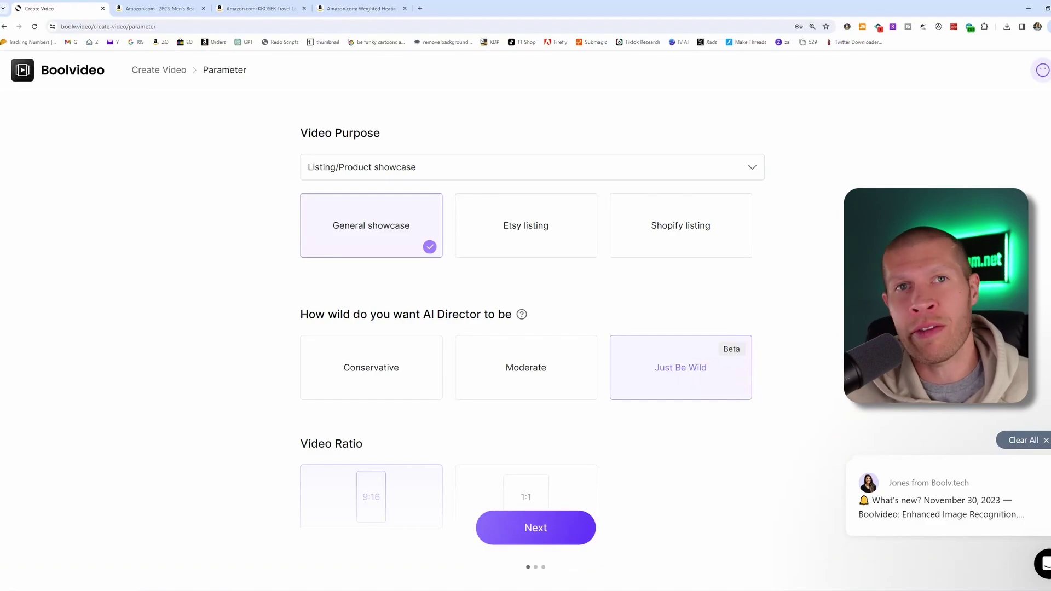
Set the AI Director to Conservative, keep the 9:16 ratio, and proceed to upload
{"action": "left_click", "coordinate": [377, 372]}
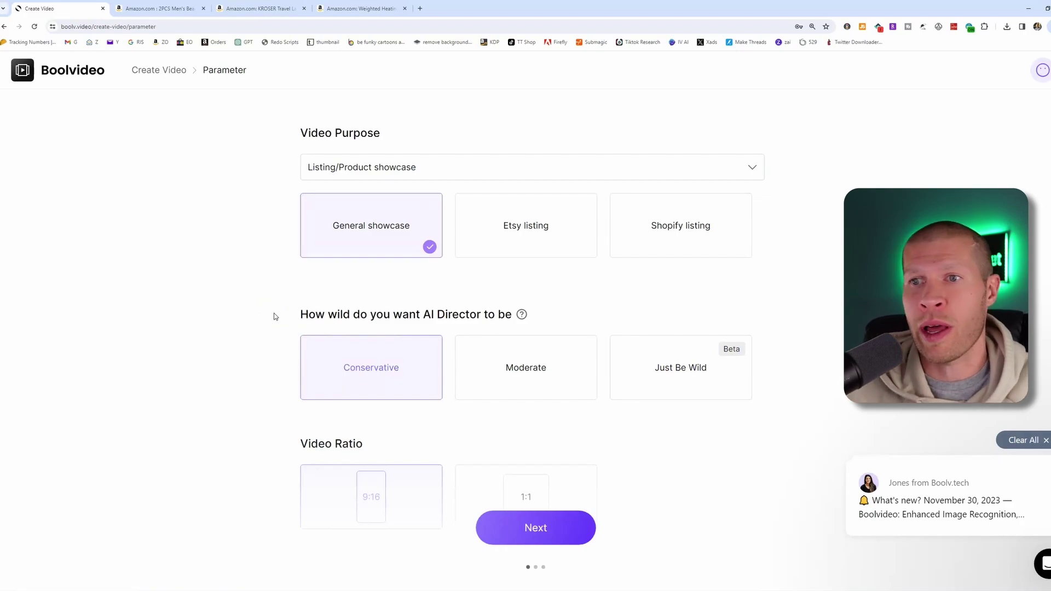
{"action": "scroll", "coordinate": [411, 434], "scroll_direction": "down", "scroll_amount": 1}
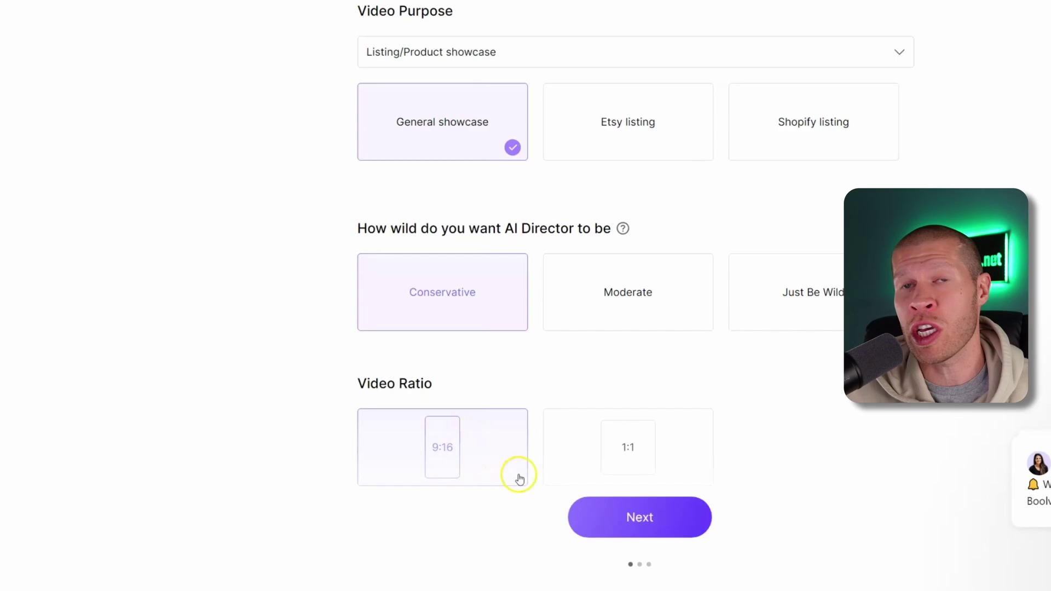
{"action": "left_click", "coordinate": [600, 507]}
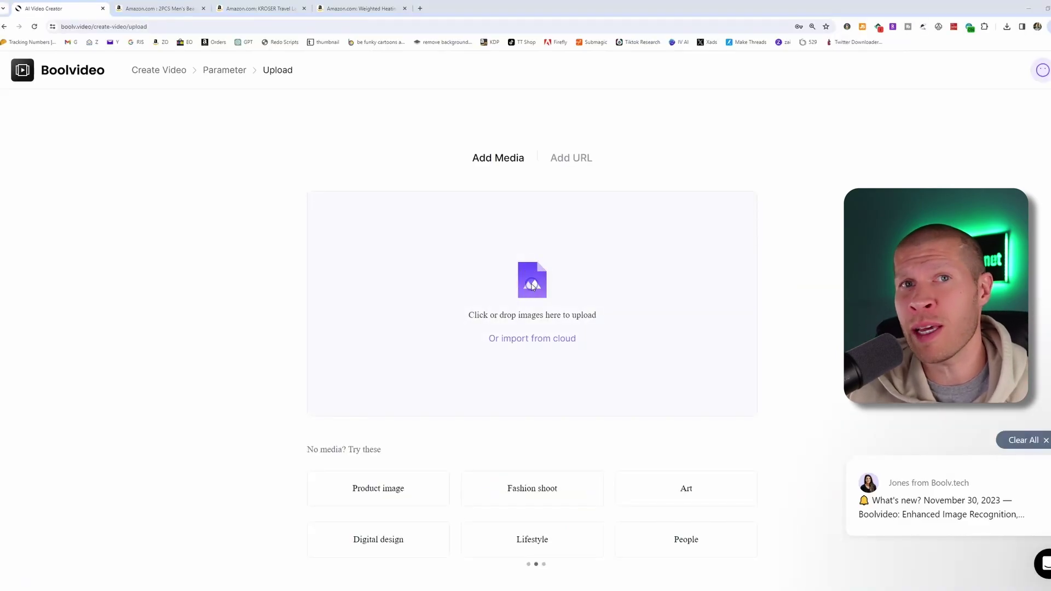
Upload the seven beard images 0.jpg–6.jpg from the Downloads folder
{"action": "left_click", "coordinate": [532, 285]}
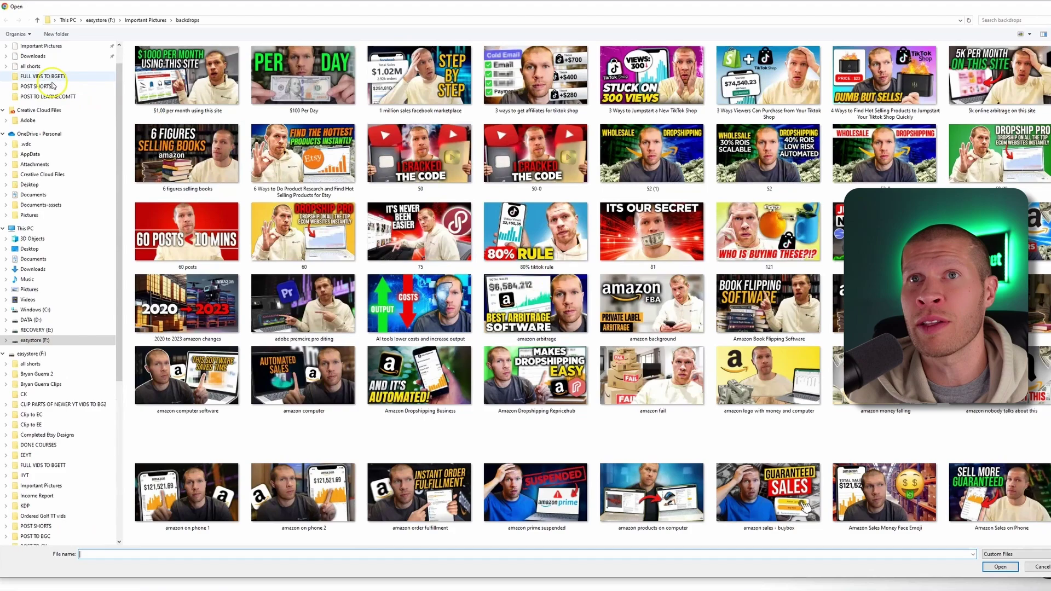
{"action": "scroll", "coordinate": [53, 85], "scroll_direction": "up", "scroll_amount": 1}
{"action": "left_click", "coordinate": [40, 82]}
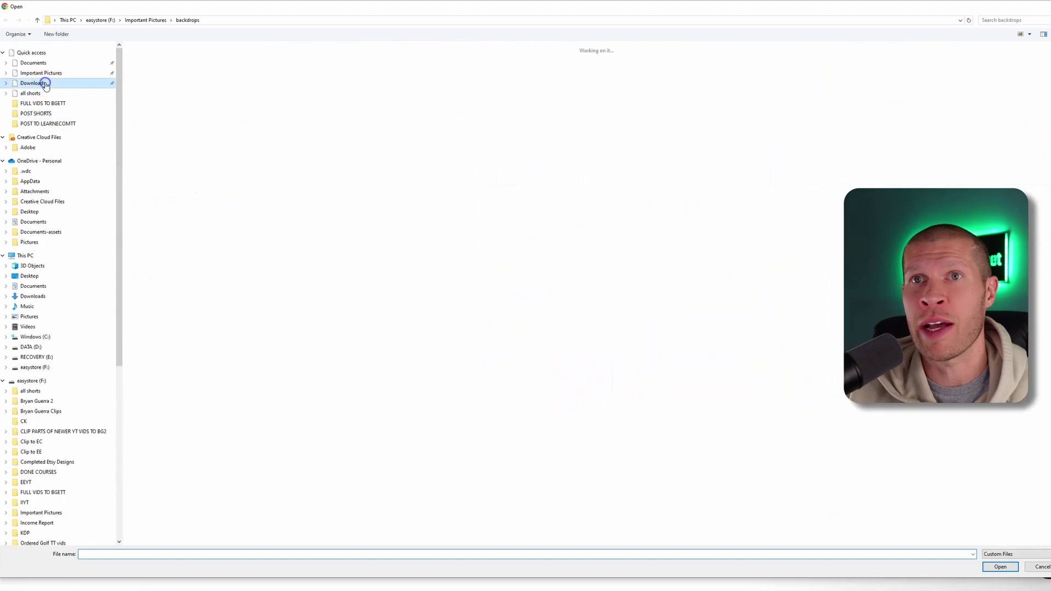
{"action": "left_click", "coordinate": [221, 119]}
{"action": "left_click", "coordinate": [866, 121], "text": "shift"}
{"action": "left_click", "coordinate": [1000, 567]}
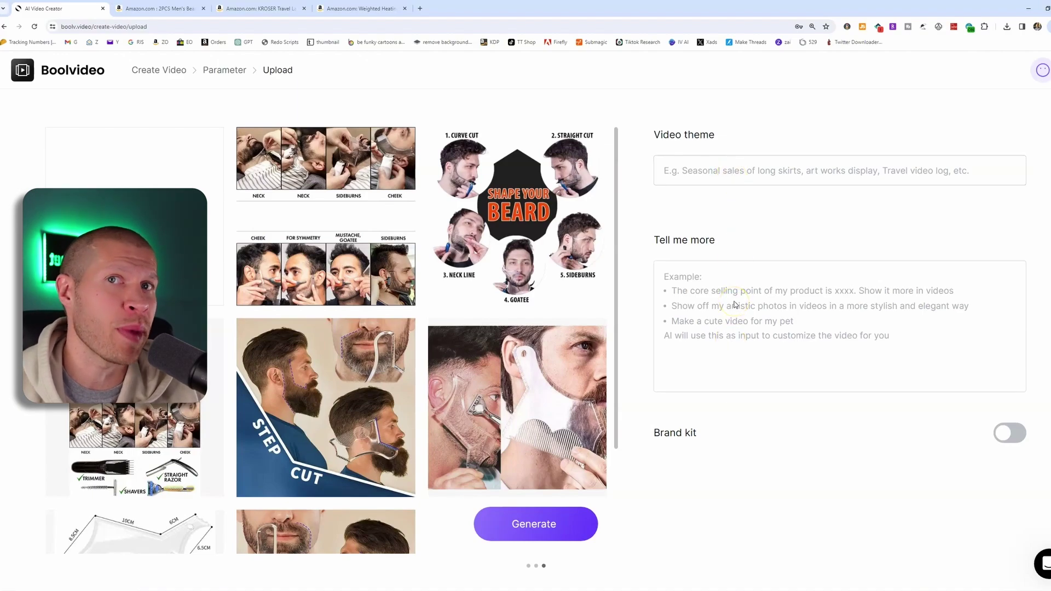
Enter 'product video, showcasing product looks and features' as the video theme
{"action": "left_click", "coordinate": [745, 172]}
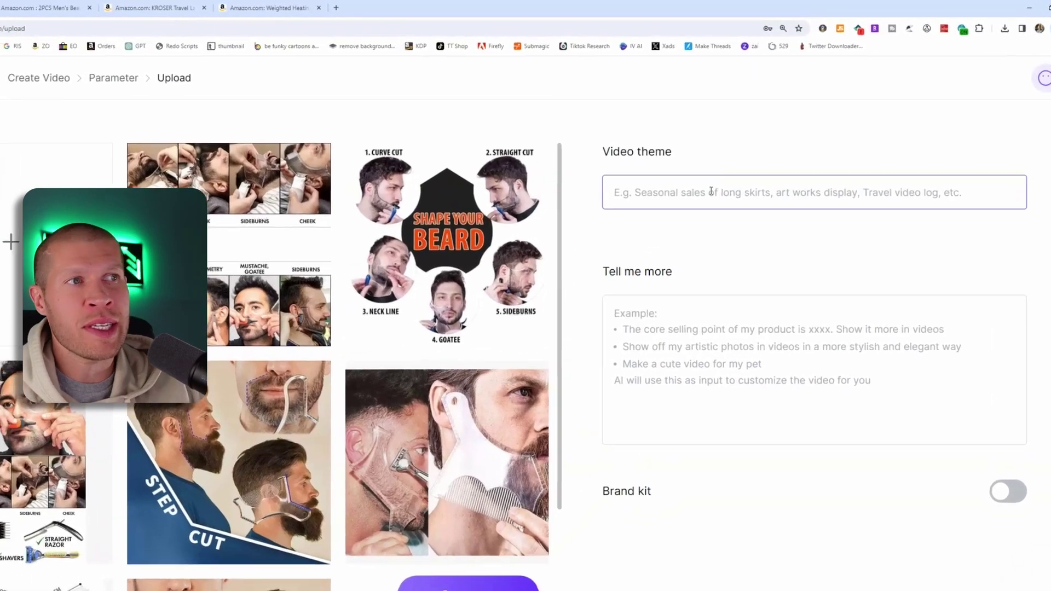
{"action": "left_click", "coordinate": [745, 164]}
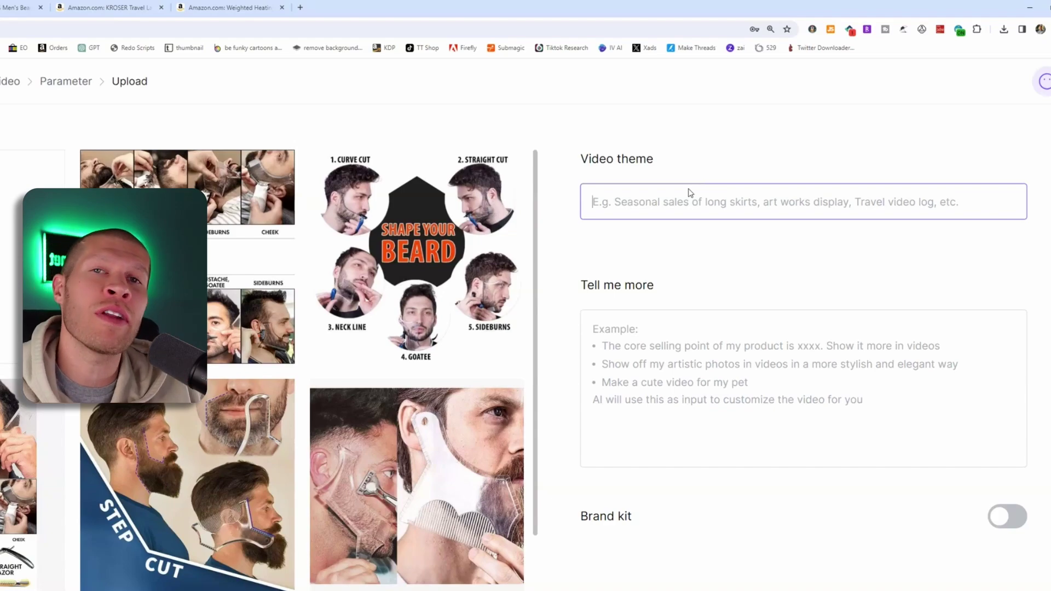
{"action": "type", "text": "prod"}
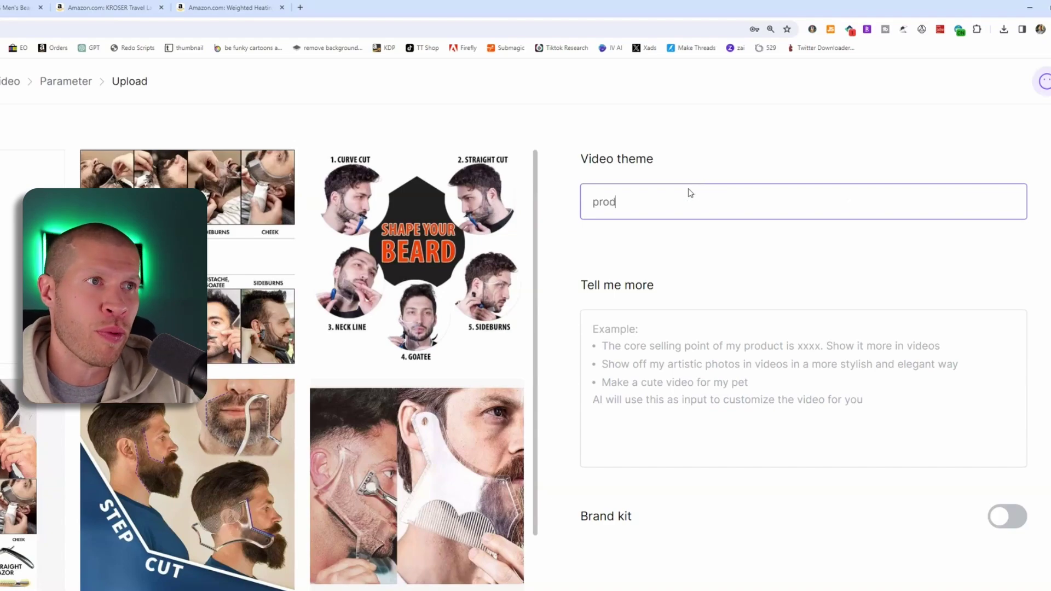
{"action": "type", "text": "uct video, showcasing product looks and features"}
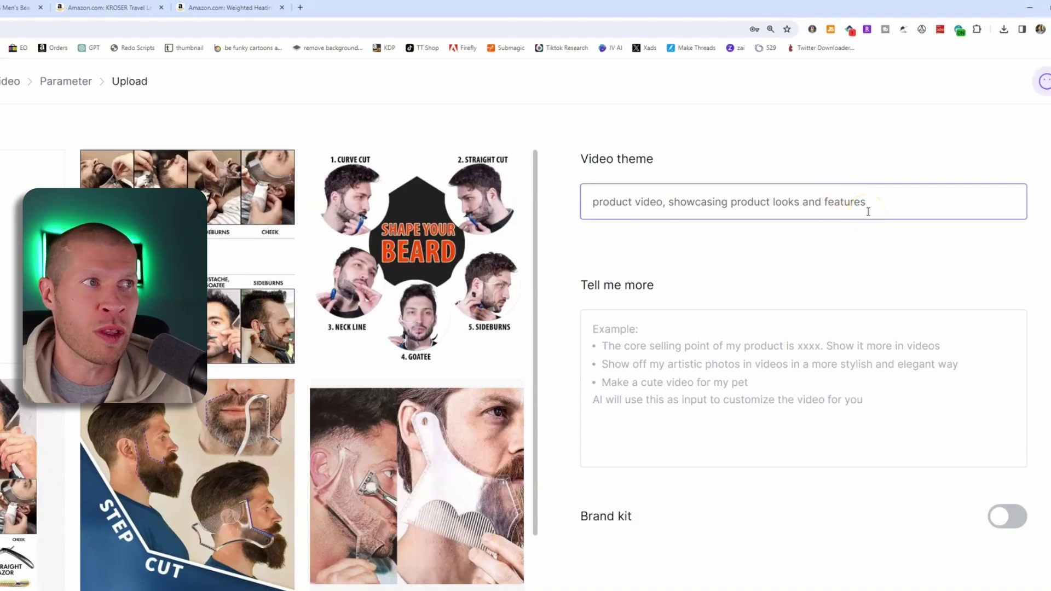
{"action": "left_click", "coordinate": [665, 356]}
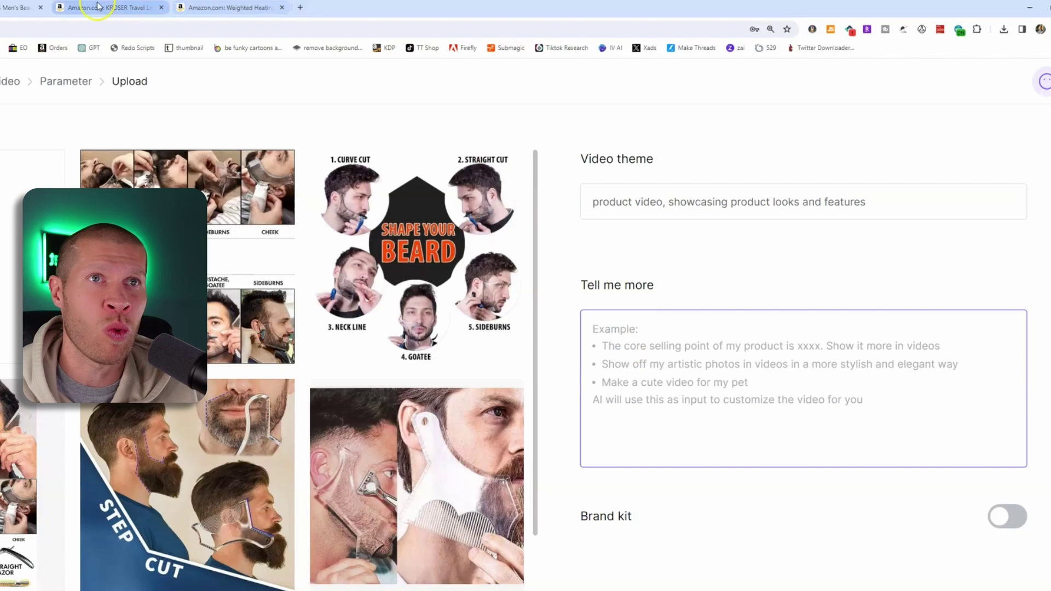
{"action": "left_click", "coordinate": [631, 335]}
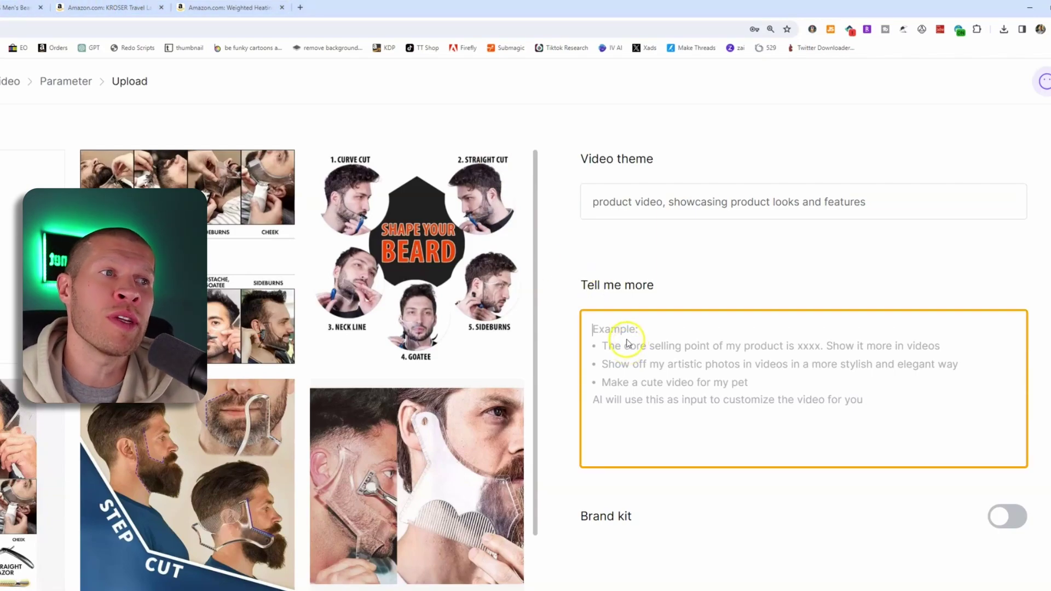
Describe the beard shaper in Tell me more: easier shaving, jawline outlining, holiday gift for him, father, husband
{"action": "left_click", "coordinate": [16, 7]}
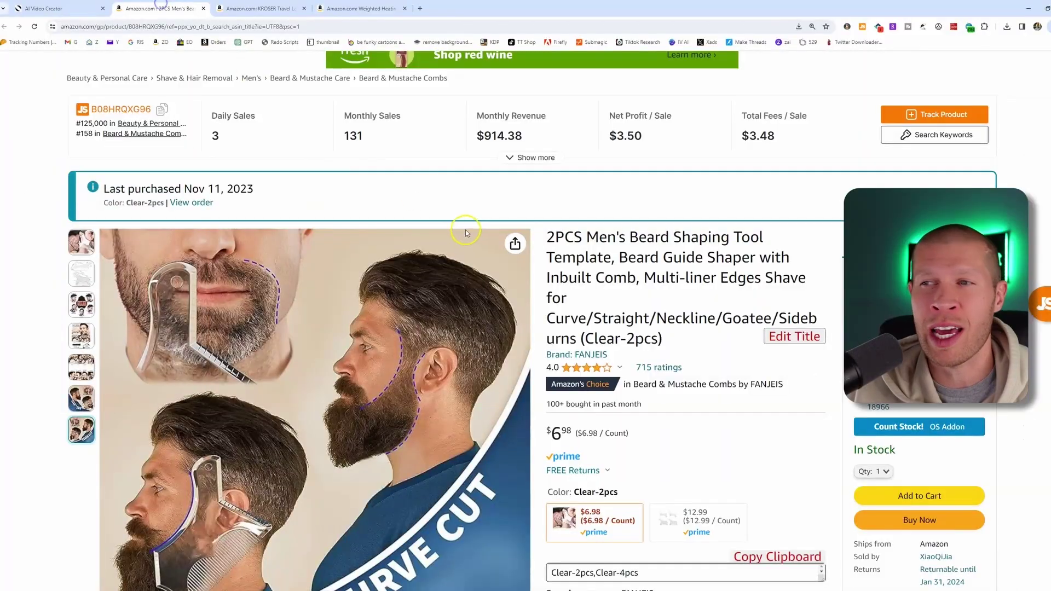
{"action": "scroll", "coordinate": [465, 231], "scroll_direction": "down", "scroll_amount": 8}
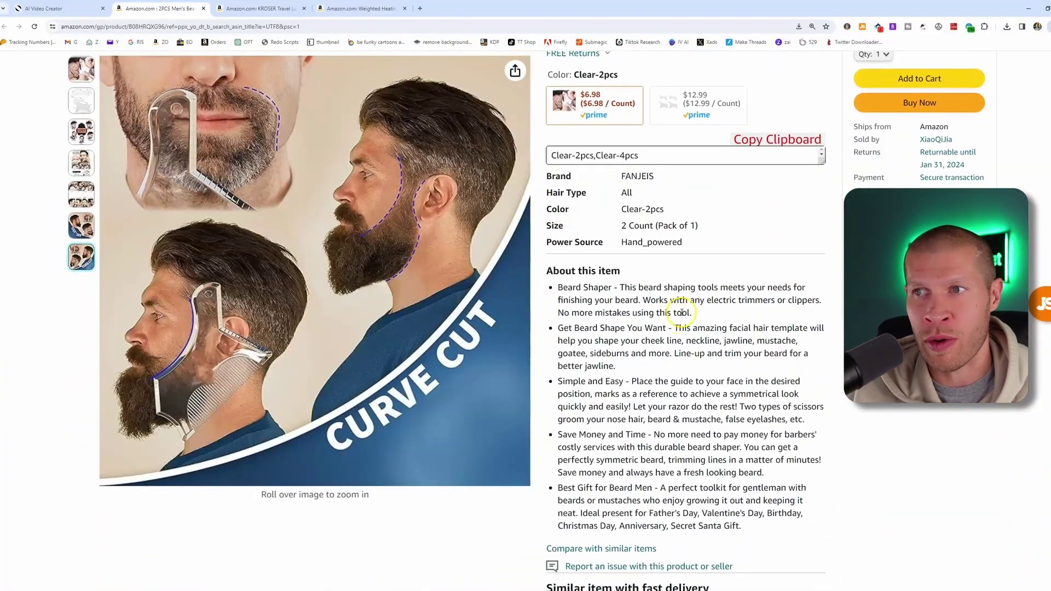
{"action": "left_click_drag", "start_coordinate": [558, 281], "coordinate": [611, 281]}
{"action": "left_click", "coordinate": [608, 282]}
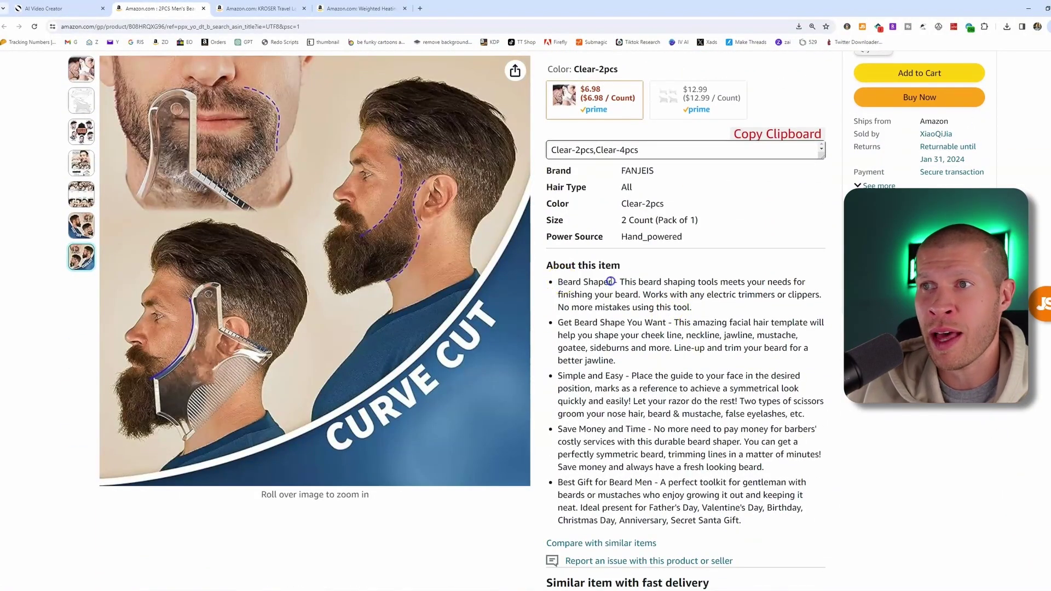
{"action": "left_click", "coordinate": [55, 8]}
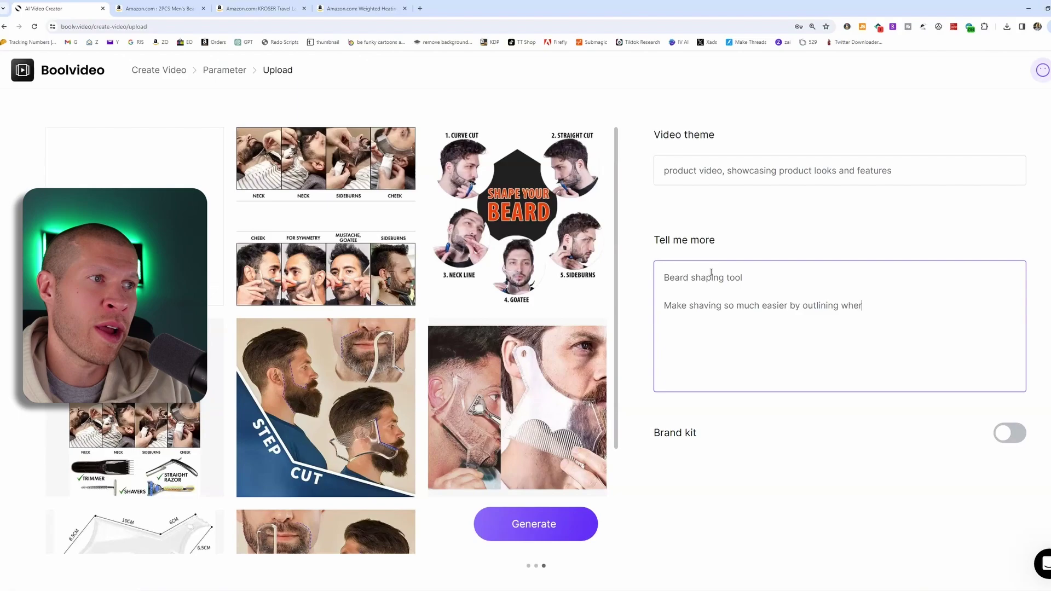
{"action": "key", "text": "ctrl+Tab"}
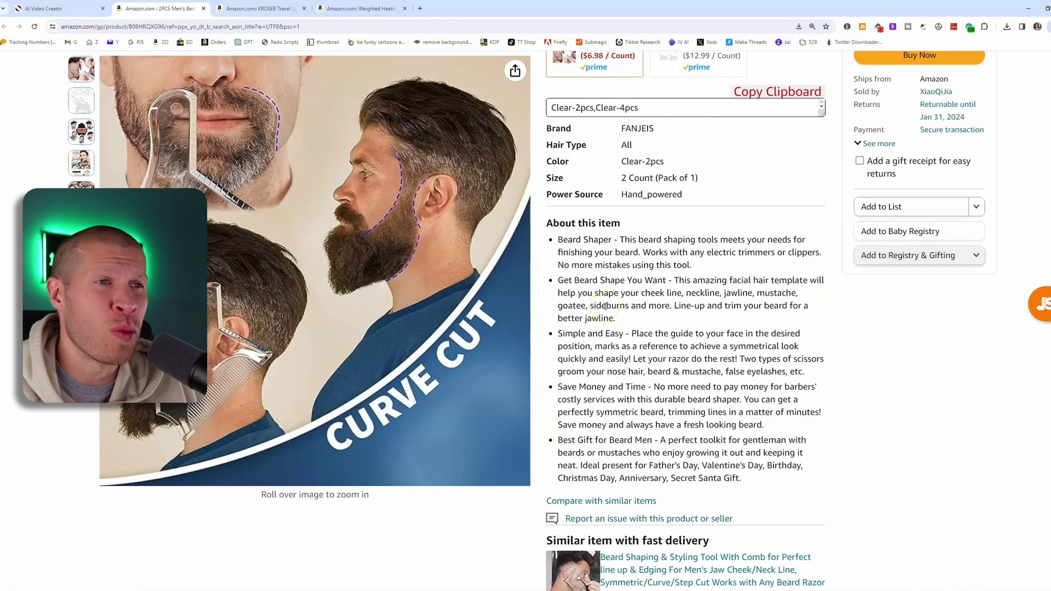
{"action": "key", "text": "ctrl+shift+Tab"}
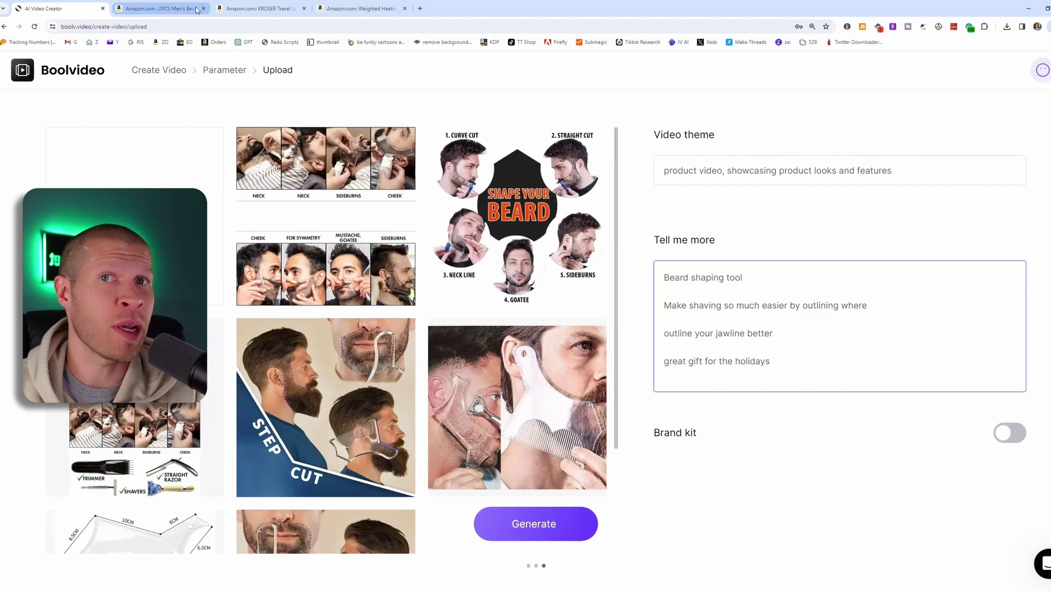
{"action": "key", "text": "BackSpace"}
{"action": "key", "text": "Return"}
{"action": "type", "text": "gre"}
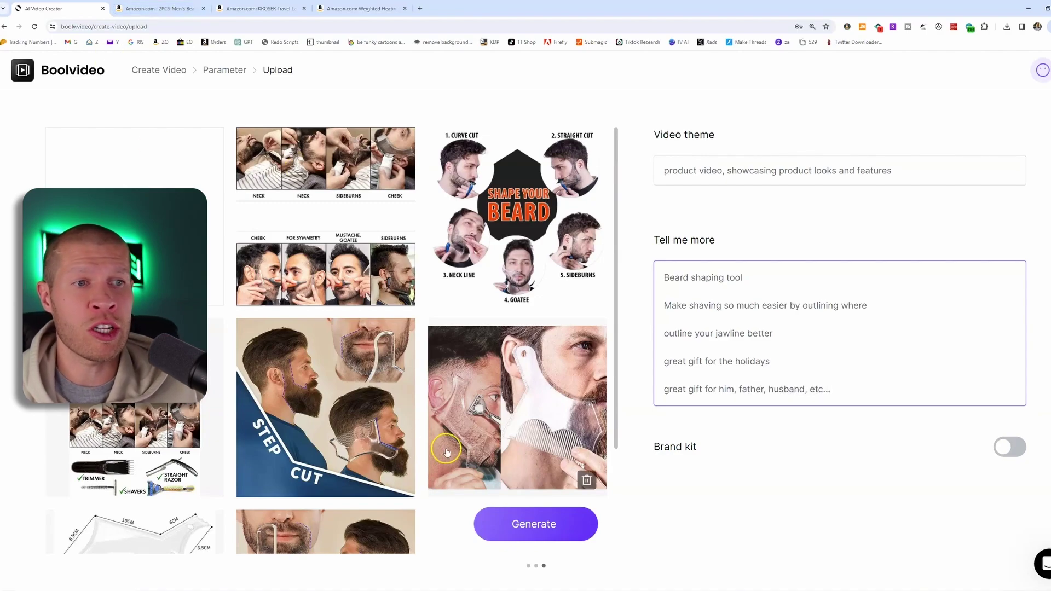
Generate the beard shaping tool videos from the uploaded images
{"action": "left_click", "coordinate": [537, 531]}
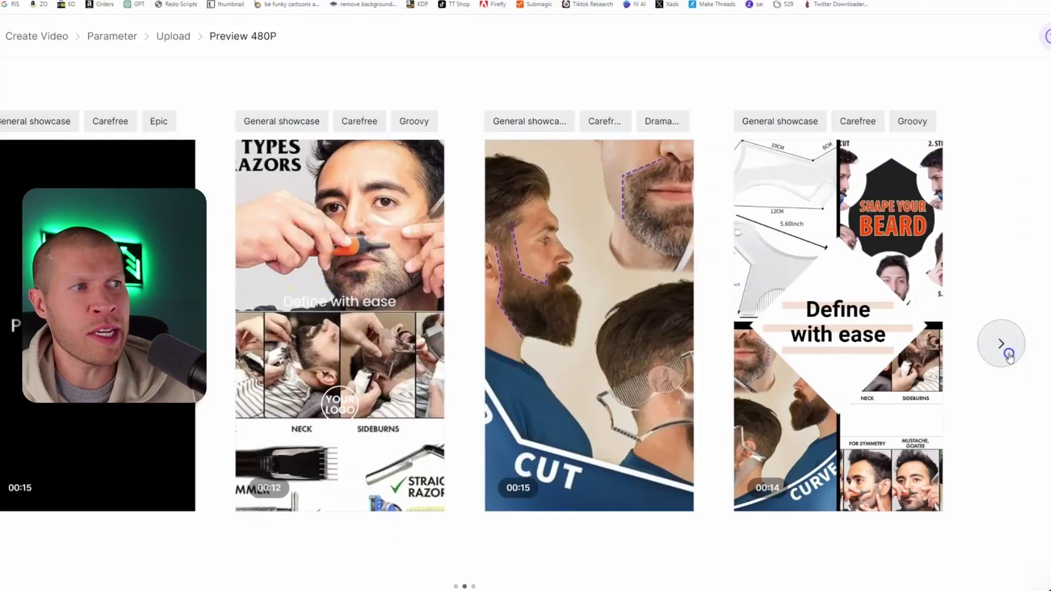
Advance the preview carousel to see more generated beard tool variations
{"action": "left_click", "coordinate": [1002, 346]}
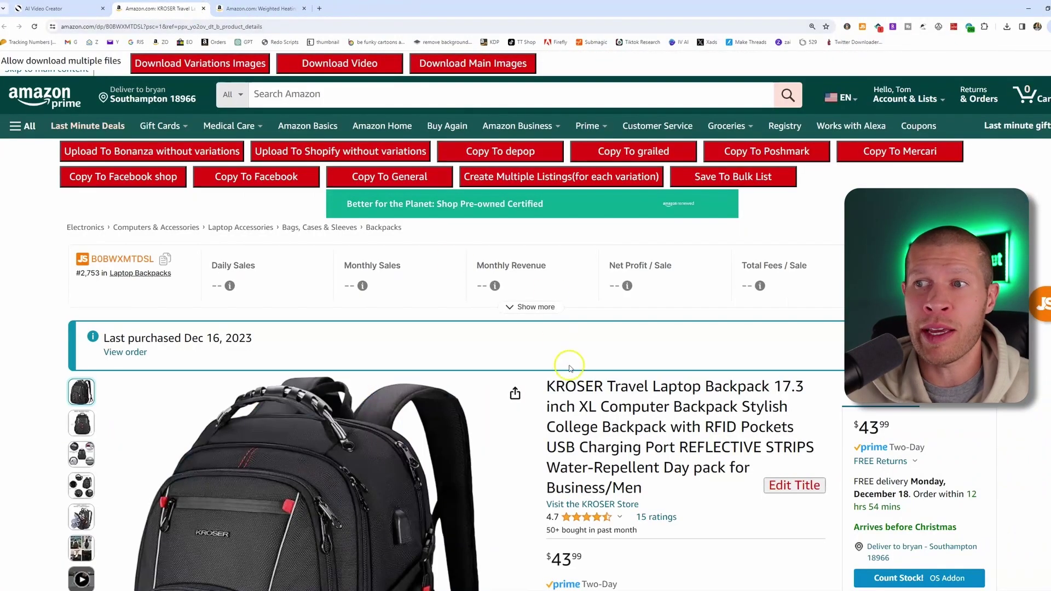
Download the KROSER backpack listing's main images and return to Boolvideo's Create Video workspace
{"action": "scroll", "coordinate": [612, 374], "scroll_direction": "down", "scroll_amount": 2}
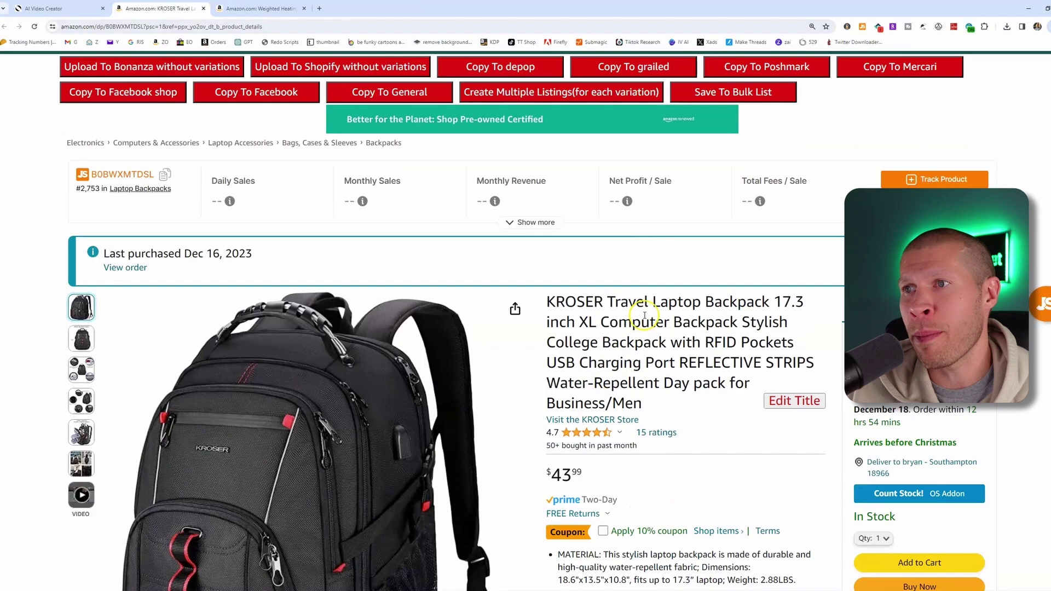
{"action": "scroll", "coordinate": [439, 312], "scroll_direction": "up", "scroll_amount": 2}
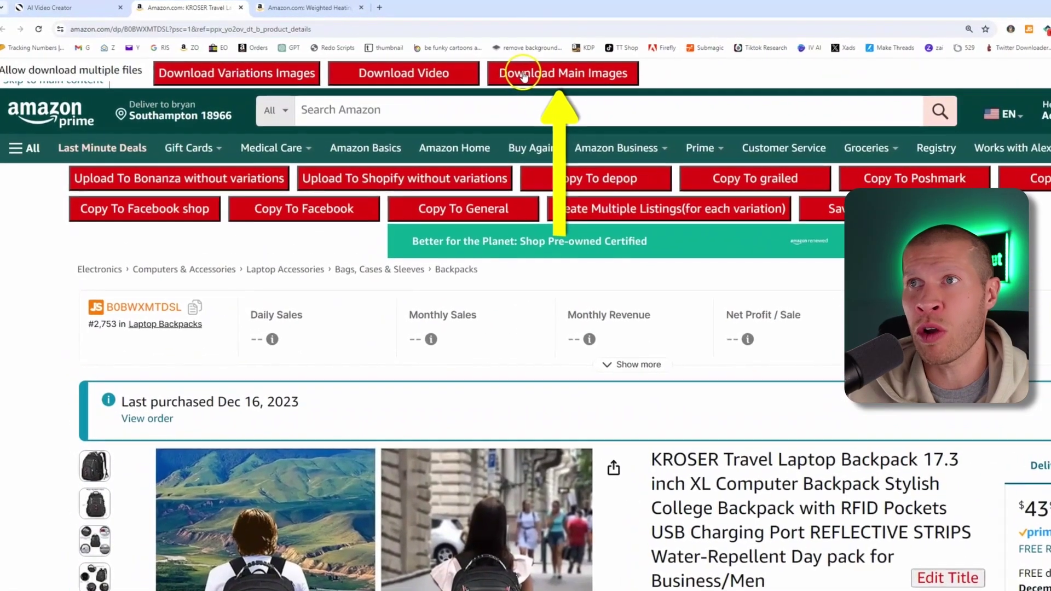
{"action": "left_click", "coordinate": [524, 77]}
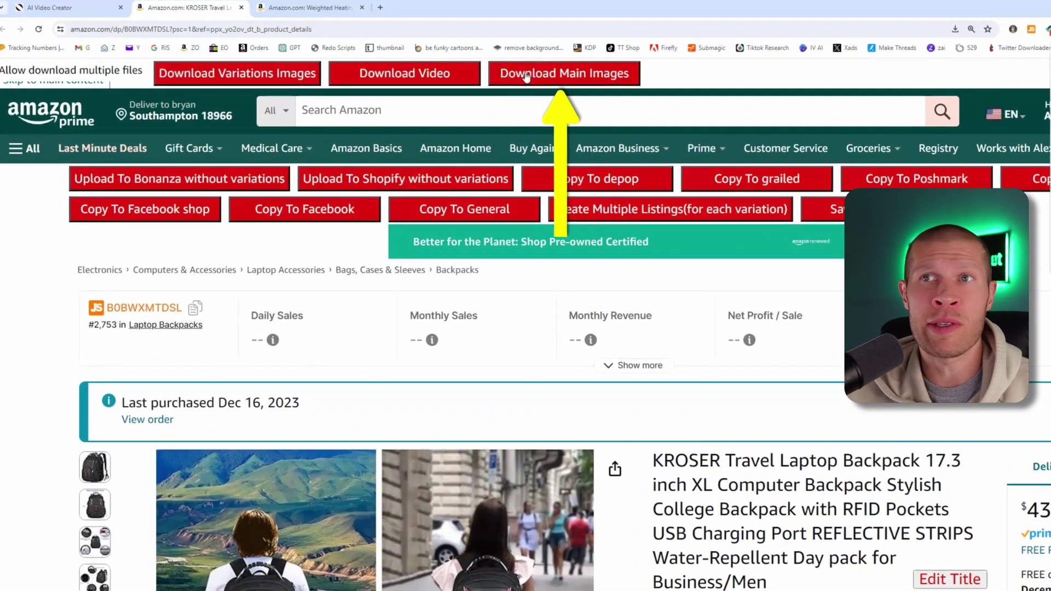
{"action": "scroll", "coordinate": [540, 223], "scroll_direction": "down", "scroll_amount": 1}
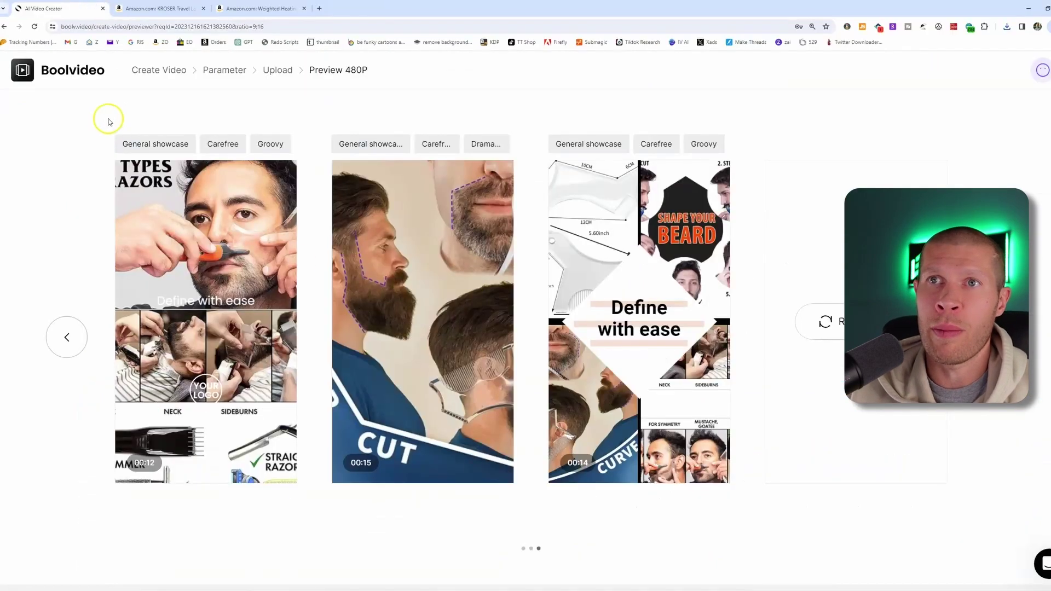
{"action": "left_click", "coordinate": [148, 78]}
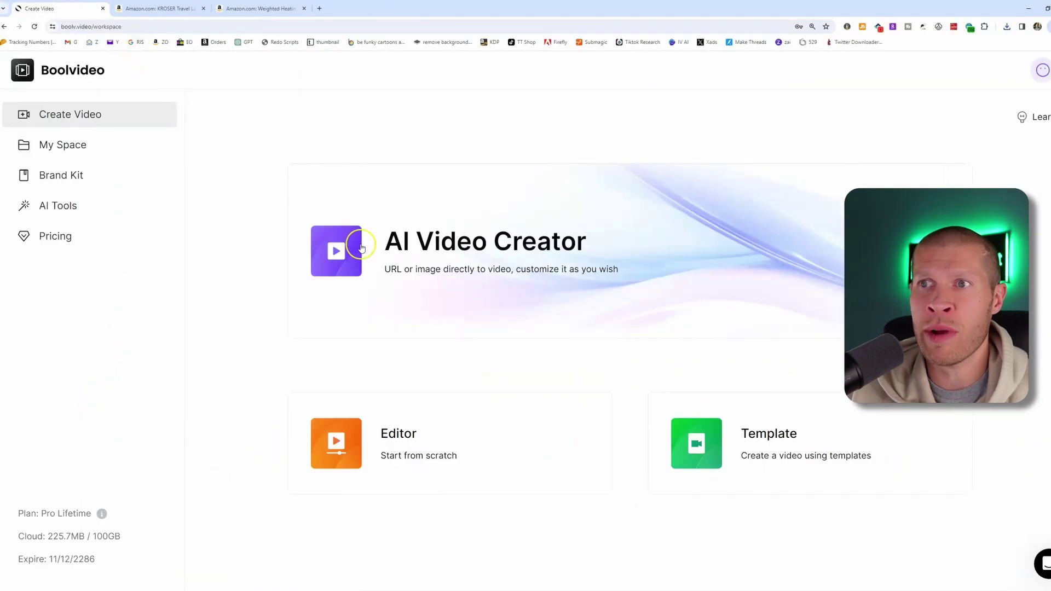
Start an AI Video Creator project, upload the six backpack images, and begin typing the 'university' video theme
{"action": "left_click", "coordinate": [353, 244]}
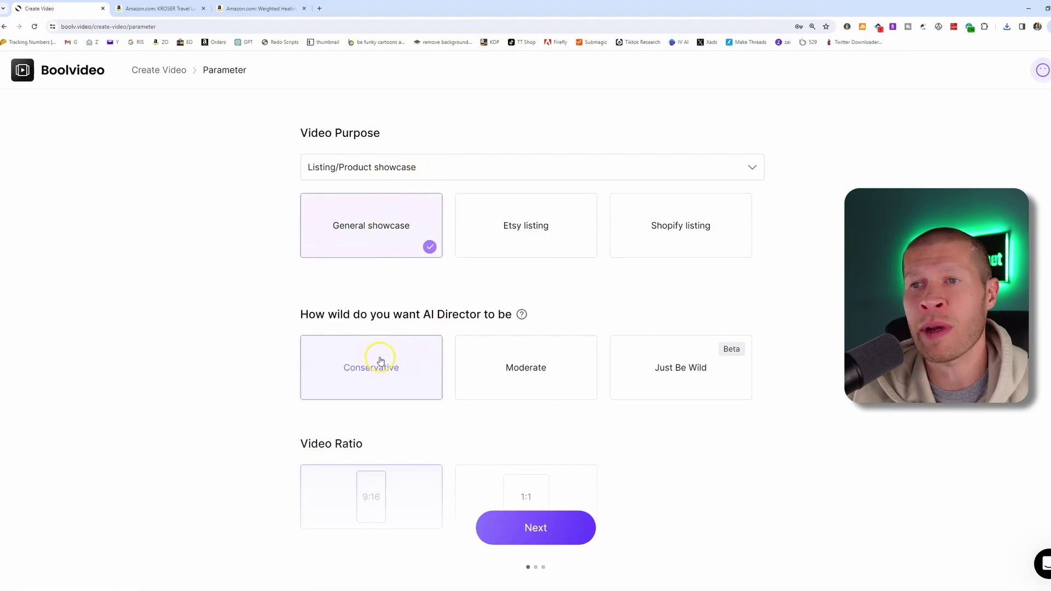
{"action": "left_click", "coordinate": [493, 528]}
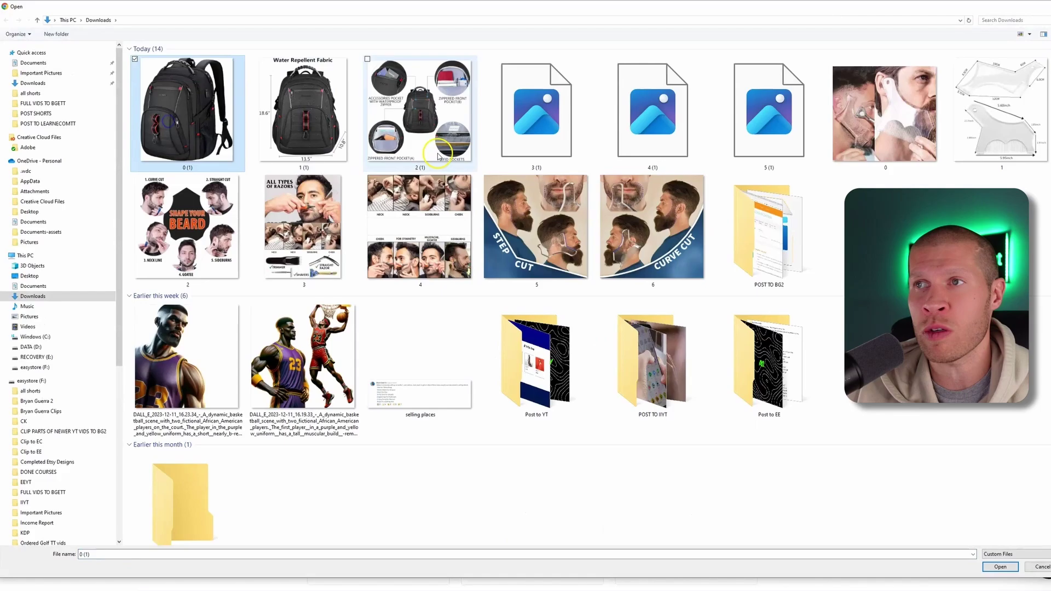
{"action": "left_click", "coordinate": [769, 109], "text": "shift"}
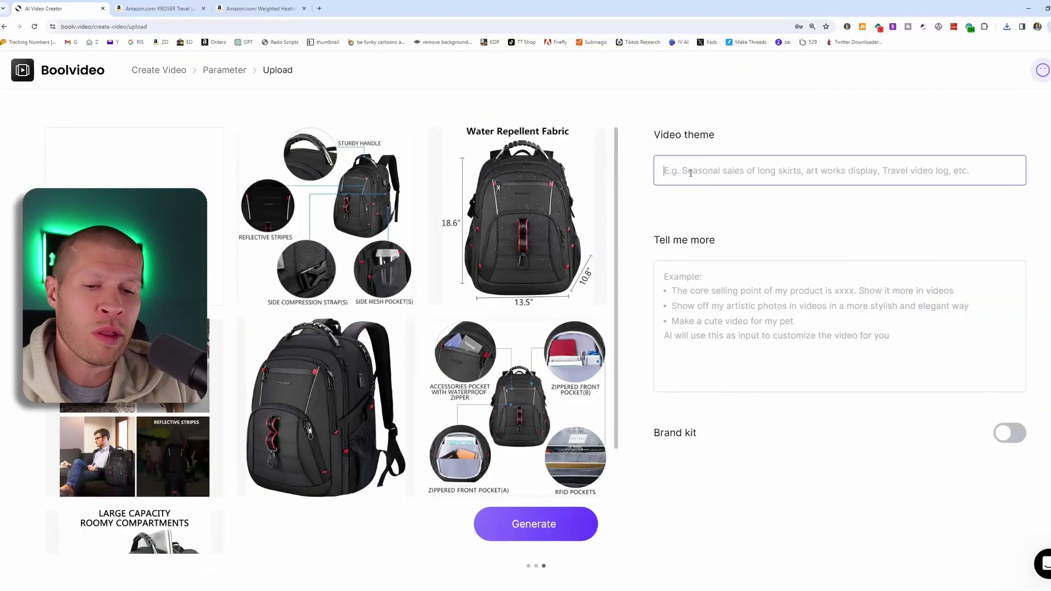
{"action": "type", "text": "uni"}
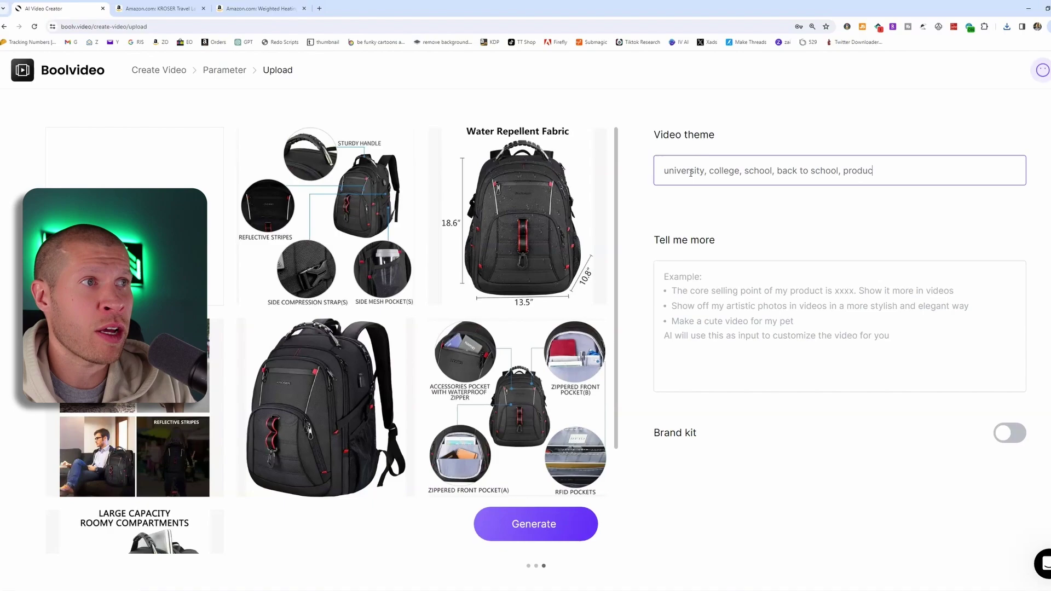
Describe the backpack's storage, RFID protection, phone charging and night reflective strips from the Amazon listing, then generate
{"action": "left_click", "coordinate": [701, 275]}
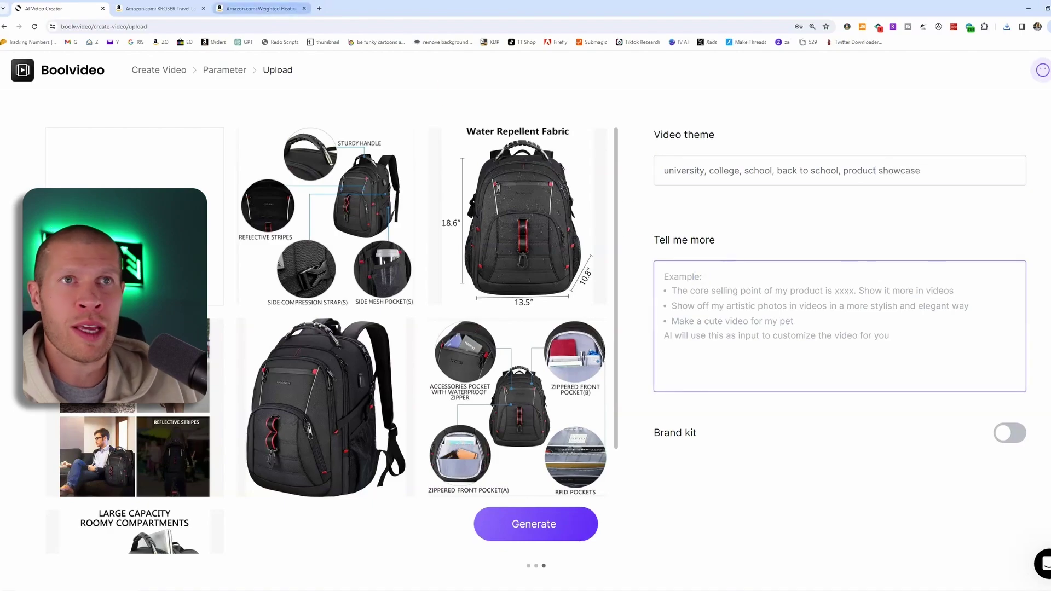
{"action": "left_click", "coordinate": [157, 8]}
{"action": "scroll", "coordinate": [665, 336], "scroll_direction": "down", "scroll_amount": 4}
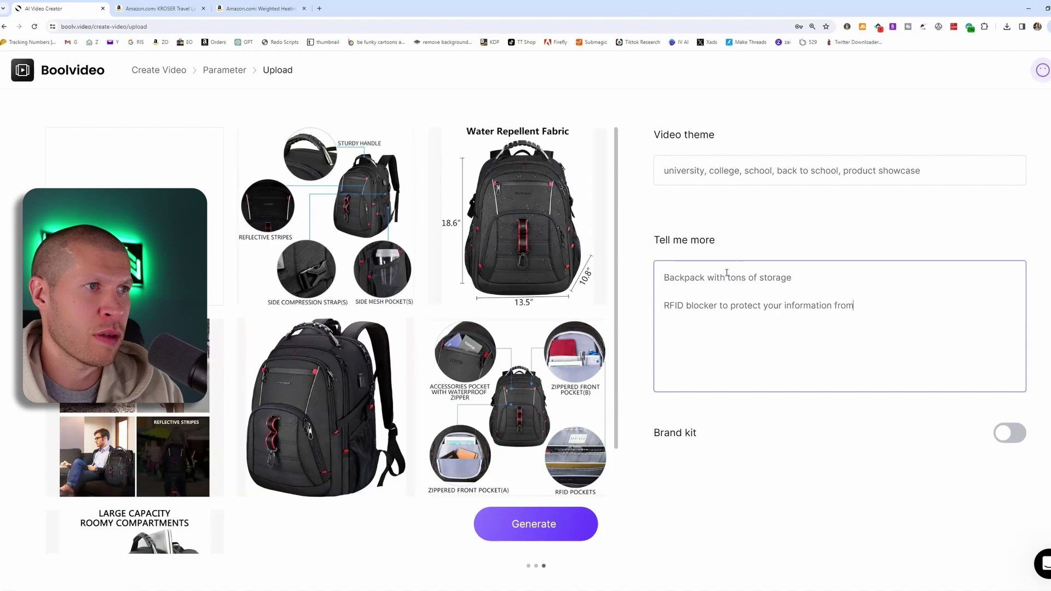
{"action": "key", "text": "ctrl+Tab"}
{"action": "scroll", "coordinate": [663, 156], "scroll_direction": "down", "scroll_amount": 2}
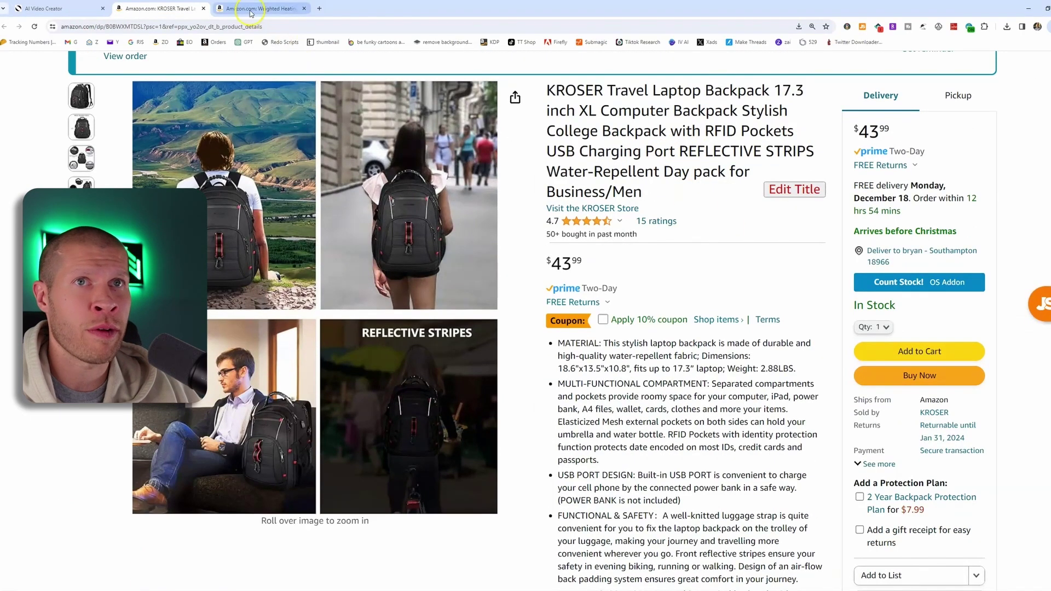
{"action": "left_click", "coordinate": [60, 9]}
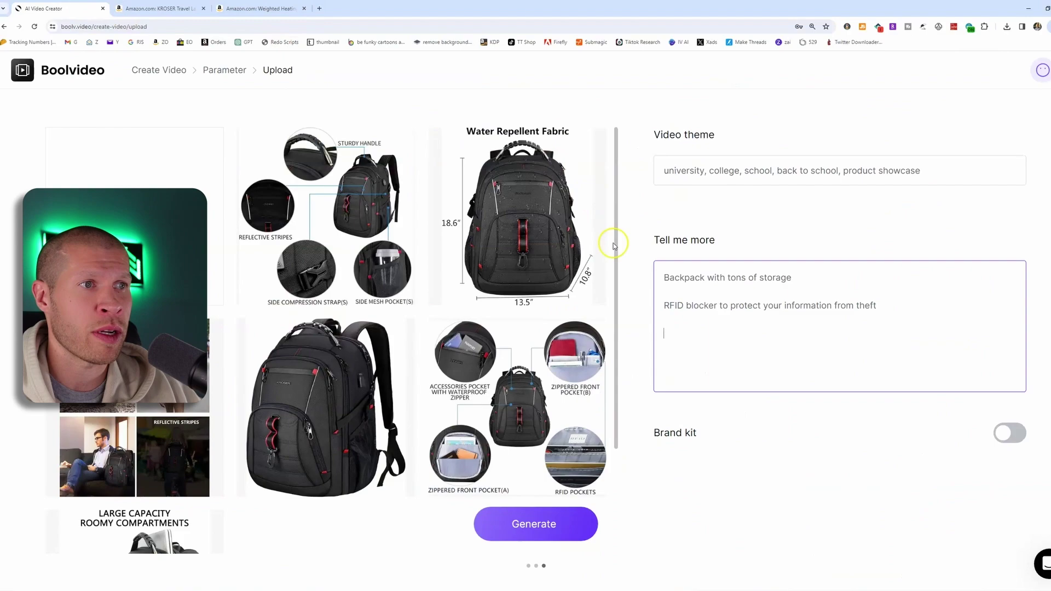
{"action": "type", "text": "to be s"}
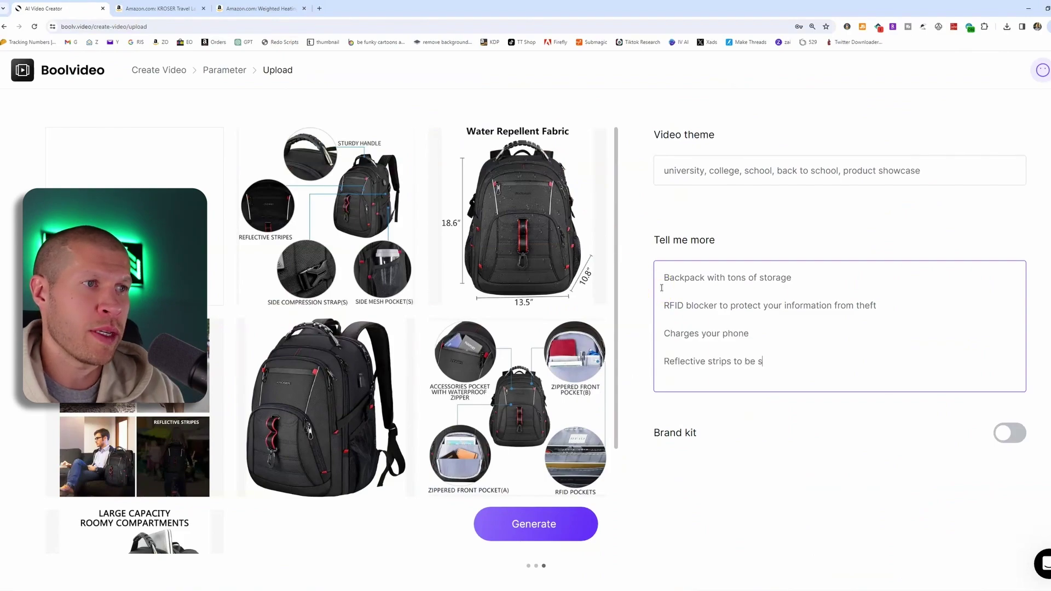
{"action": "type", "text": "een at night"}
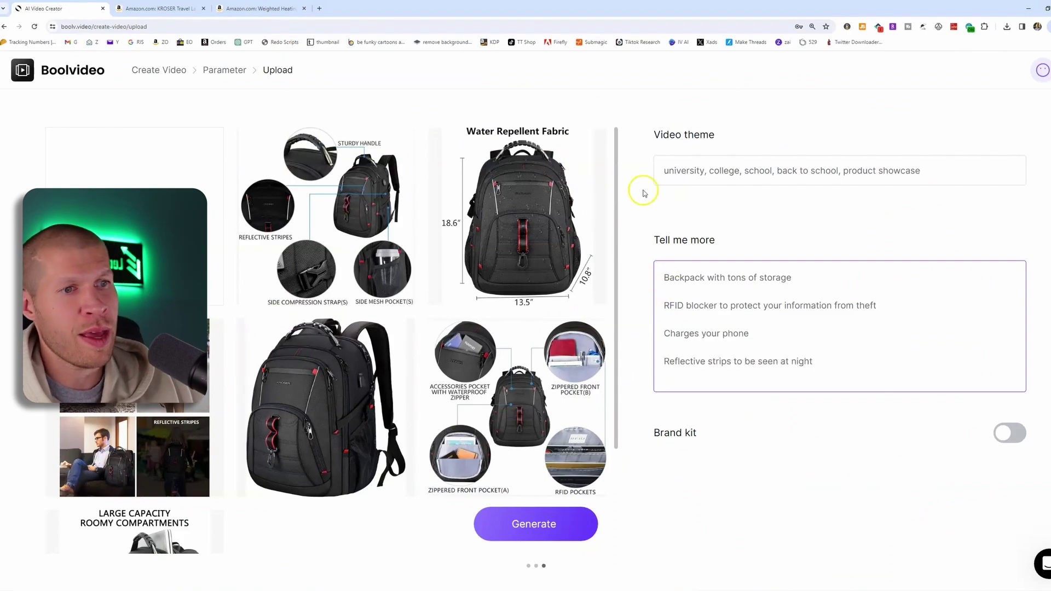
{"action": "left_click", "coordinate": [541, 529]}
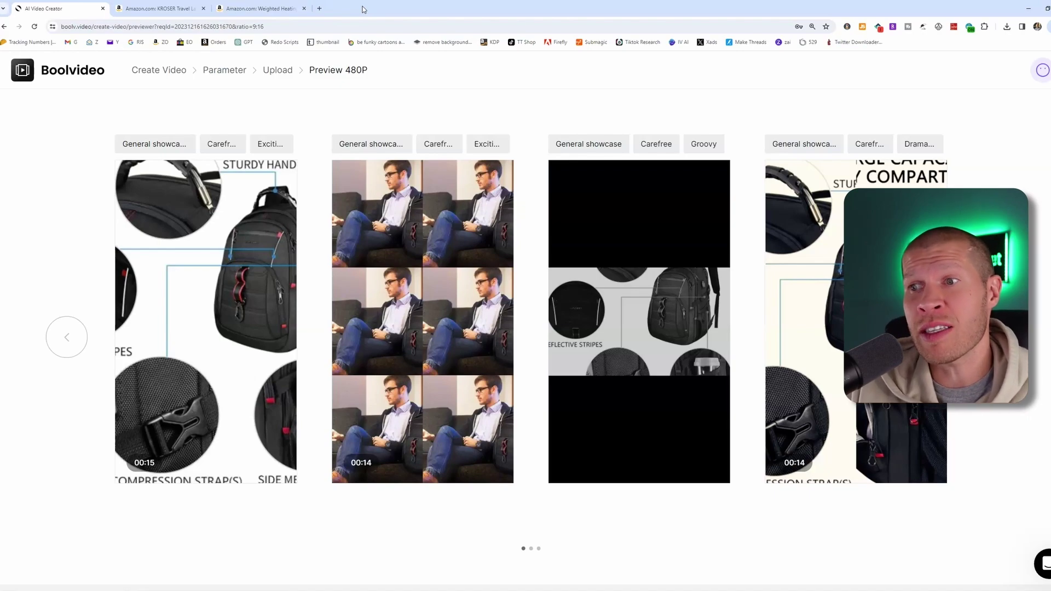
Wait for generation and review the 14–15 second General showcase backpack video cards
{"action": "mouse_move", "coordinate": [835, 228]}
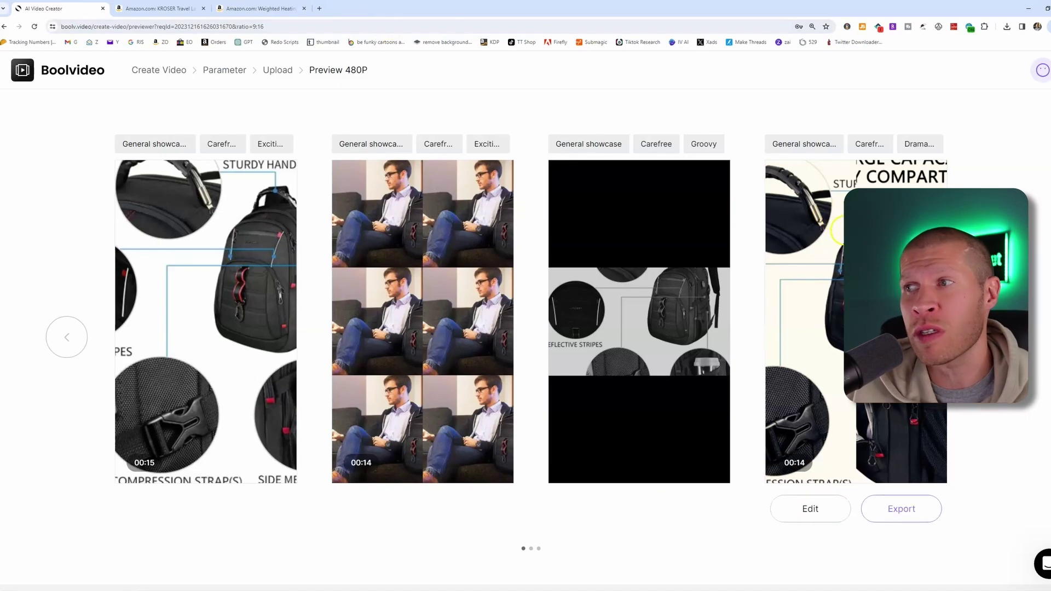